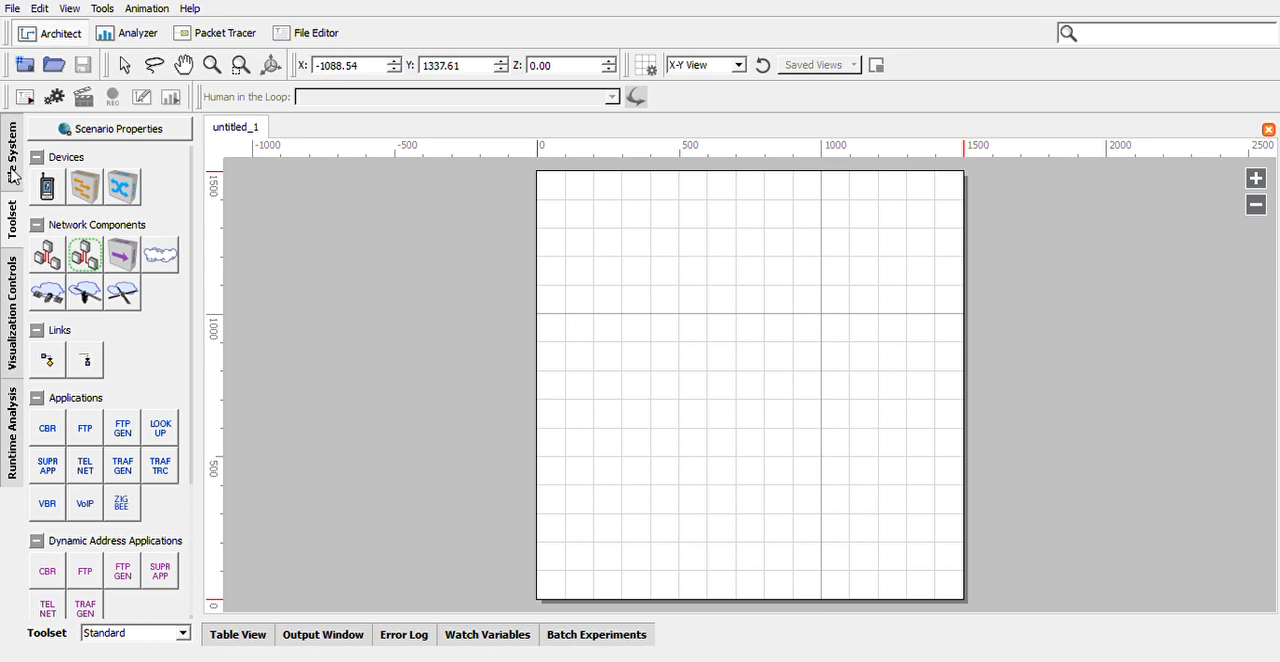
# Look through the file system, visualization controls and runtime analysis views, and return to the toolset.
pyautogui.click(13, 174)
pyautogui.moveTo(198, 226); pyautogui.dragTo(250, 229)
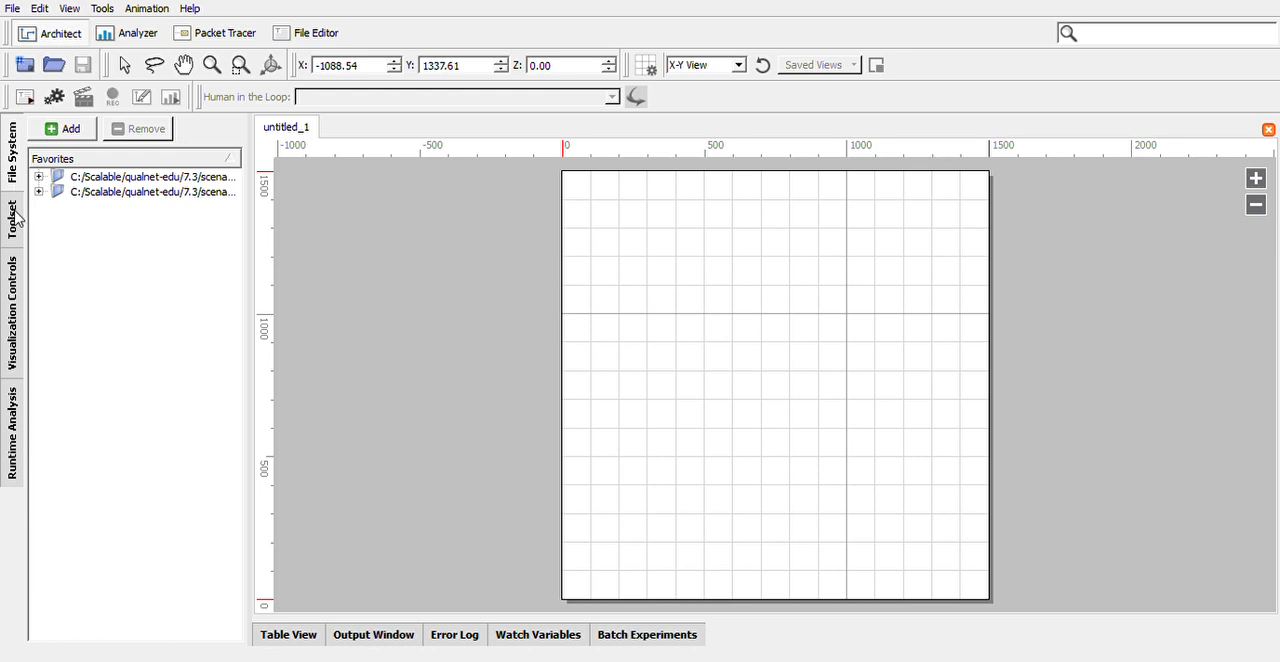
pyautogui.click(12, 322)
pyautogui.click(16, 425)
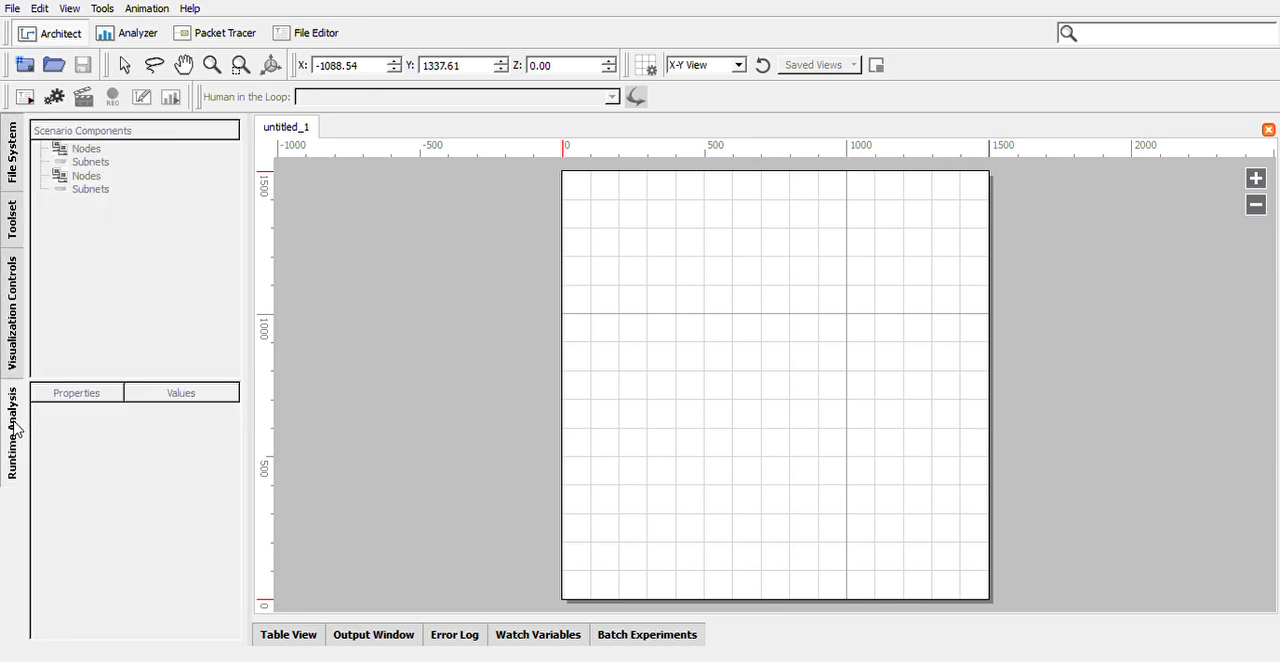
pyautogui.click(13, 234)
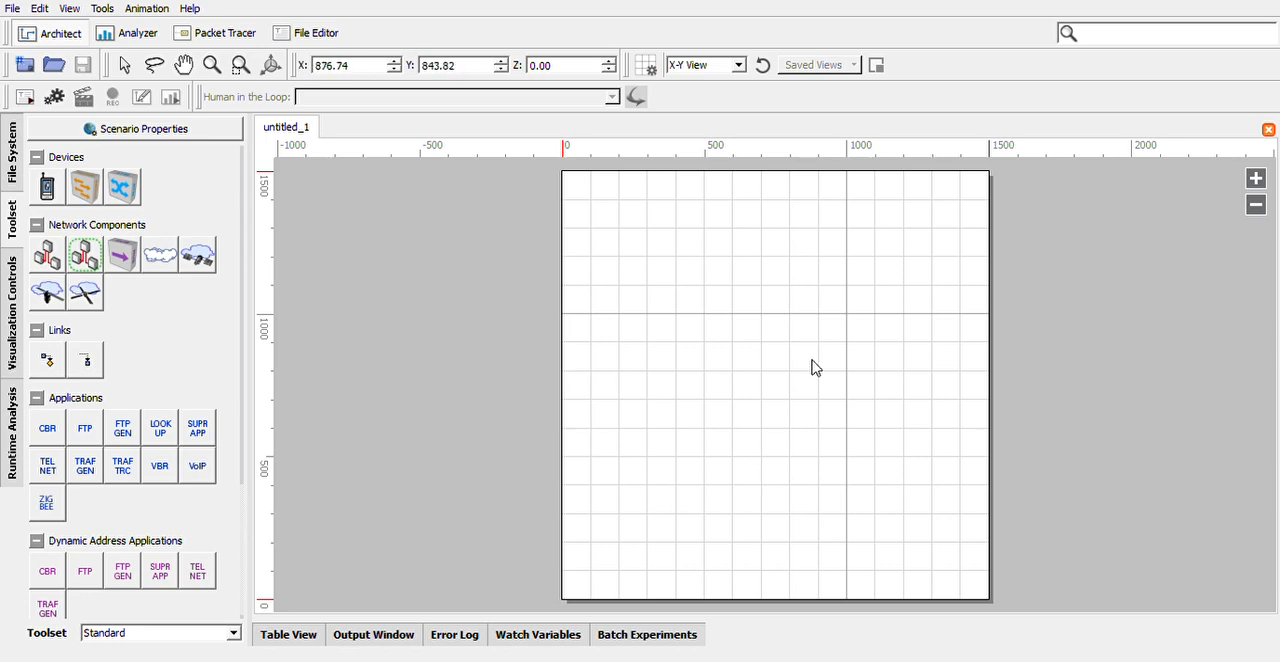
pyautogui.click(1256, 180)
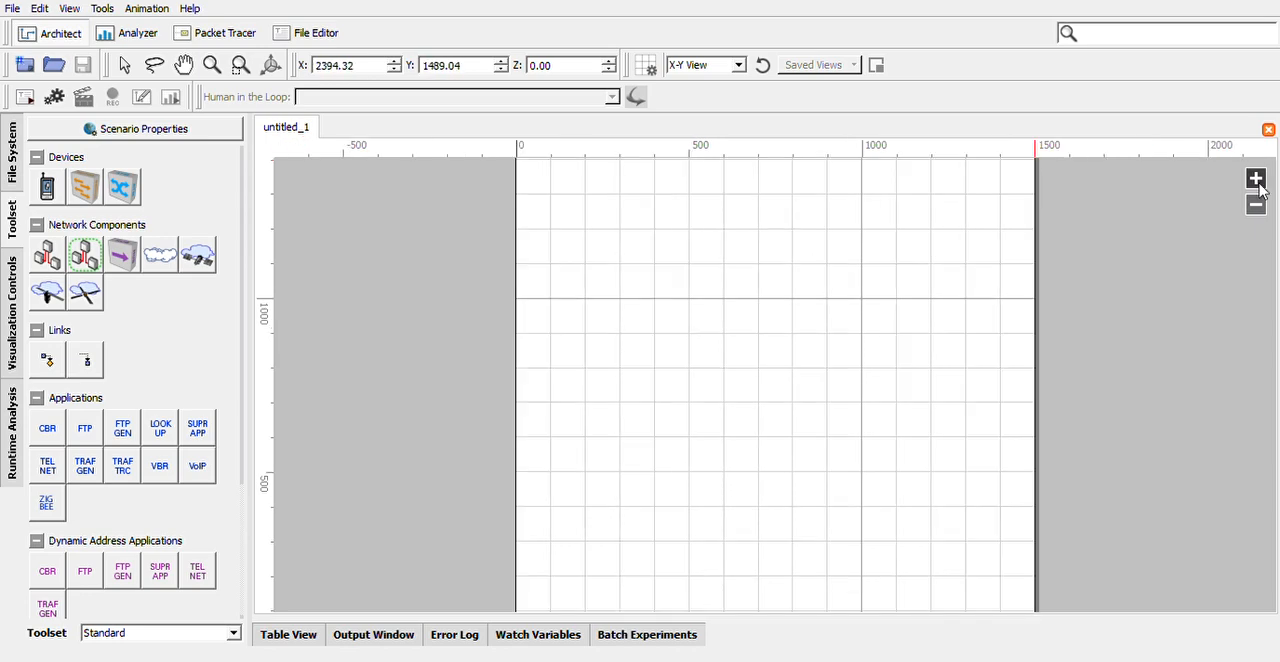
pyautogui.click(1256, 204)
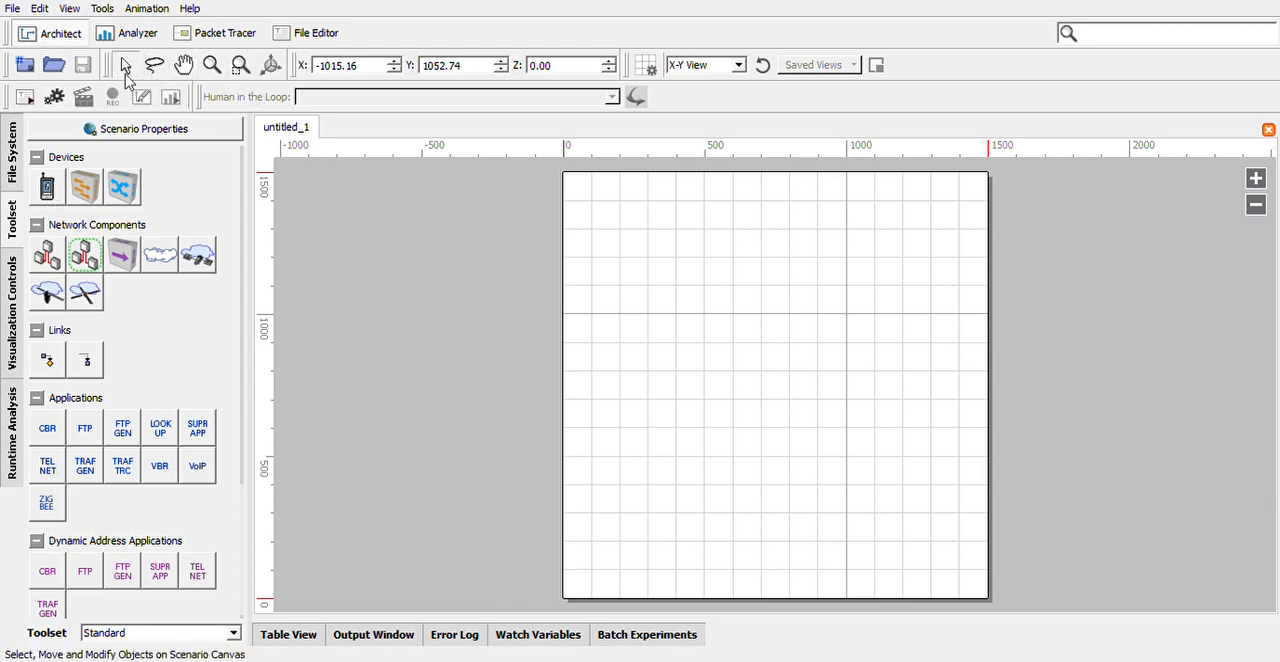
# Place five default devices in a ring around the canvas middle, spanning about 250 to 1070 in X and 450 to 1150 in Y.
pyautogui.click(52, 189)
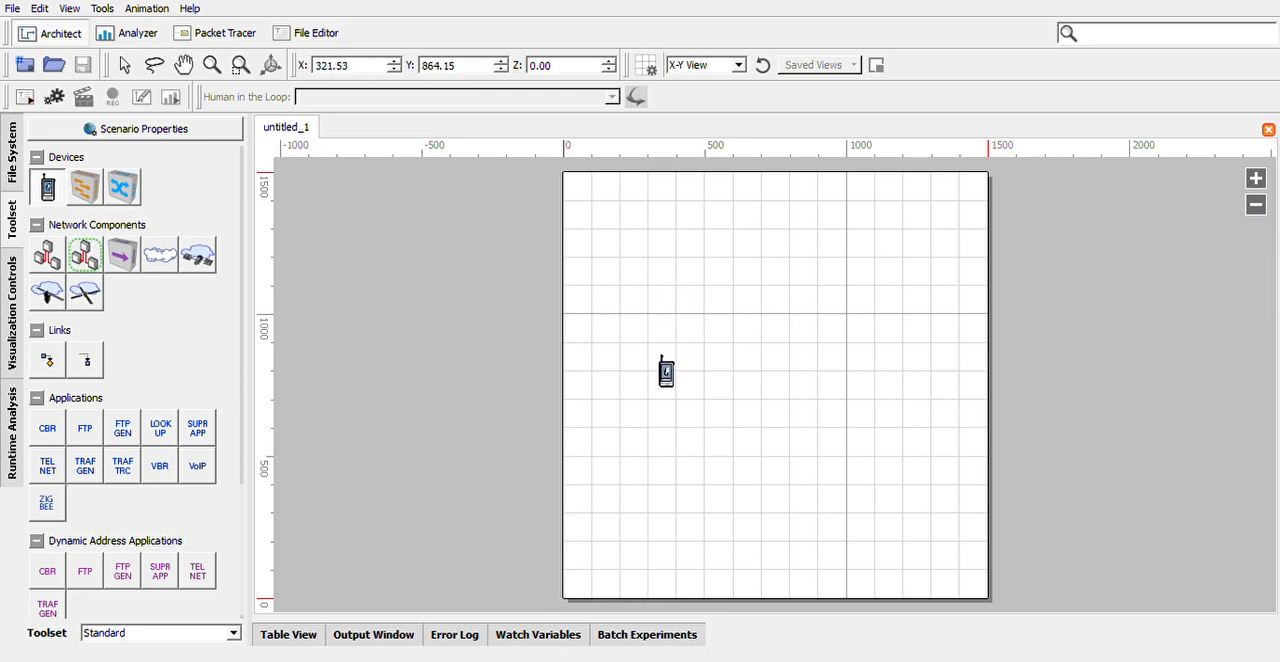
pyautogui.click(643, 357)
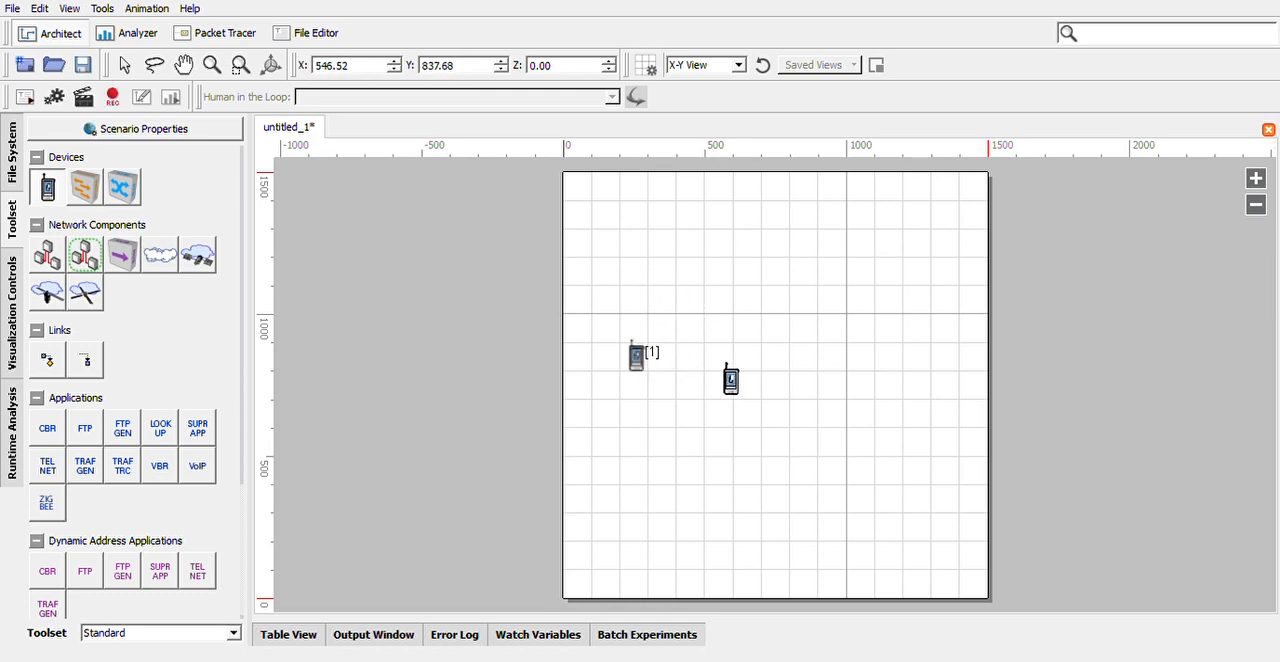
pyautogui.click(750, 270)
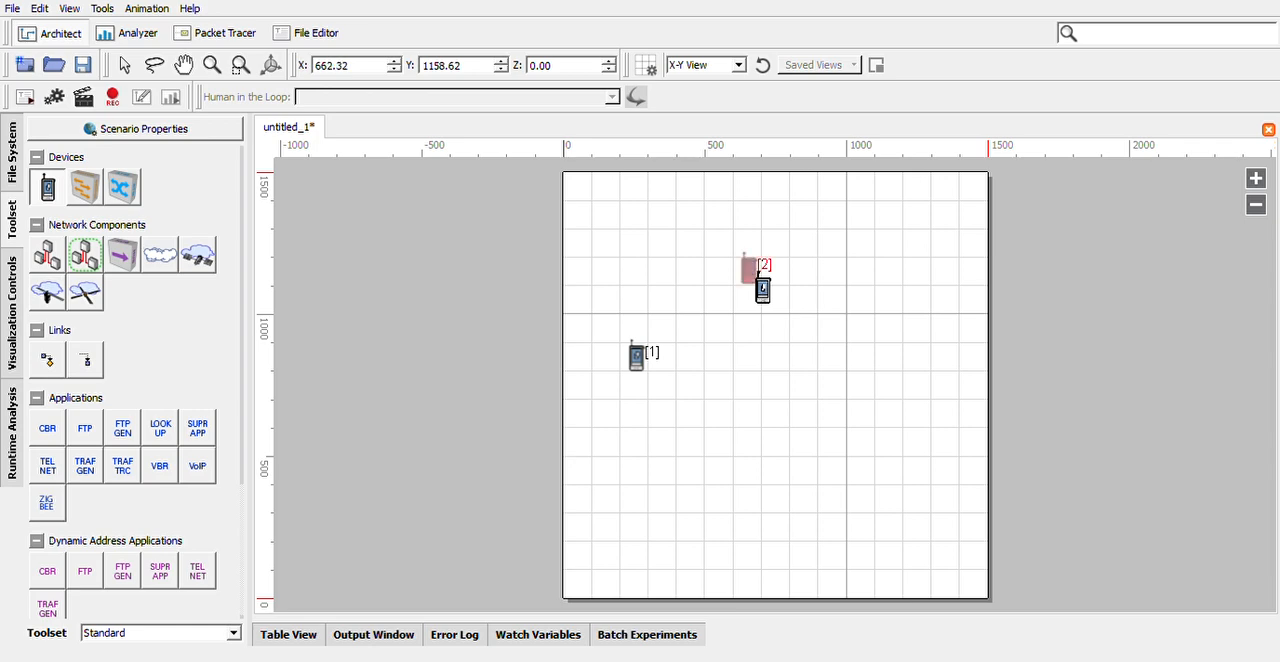
pyautogui.click(866, 360)
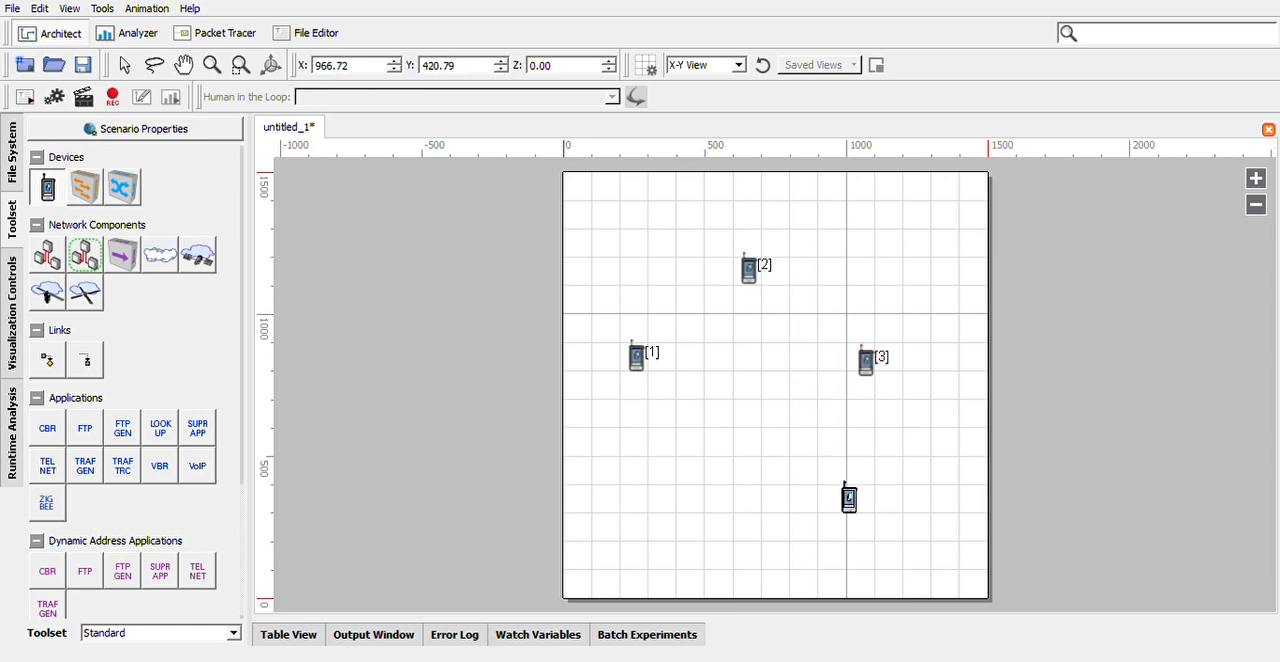
pyautogui.click(838, 472)
pyautogui.click(690, 472)
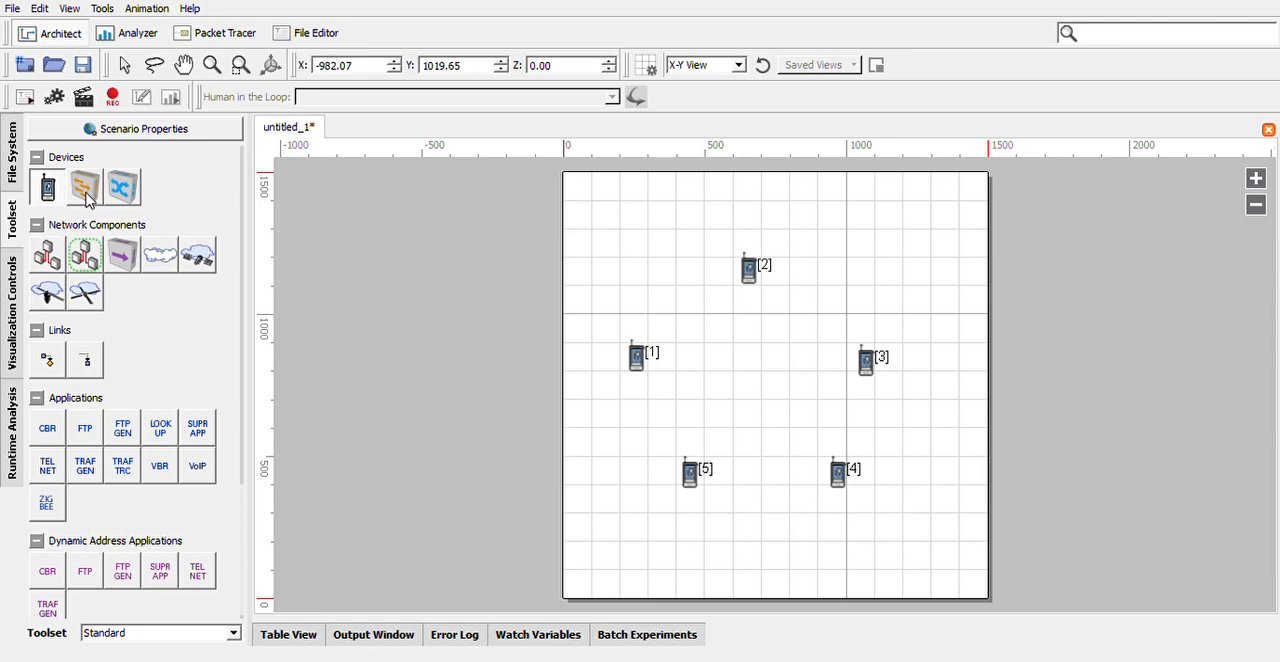
# Place a wired subnet component in the middle of the five devices.
pyautogui.click(122, 256)
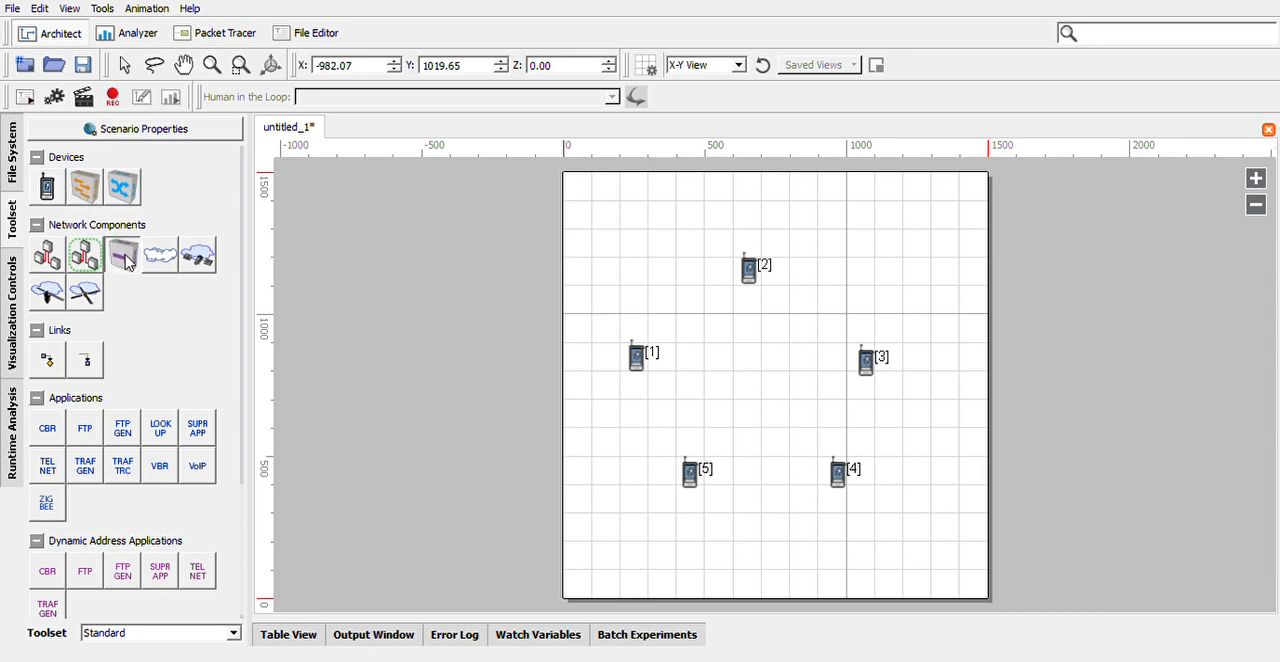
pyautogui.click(685, 404)
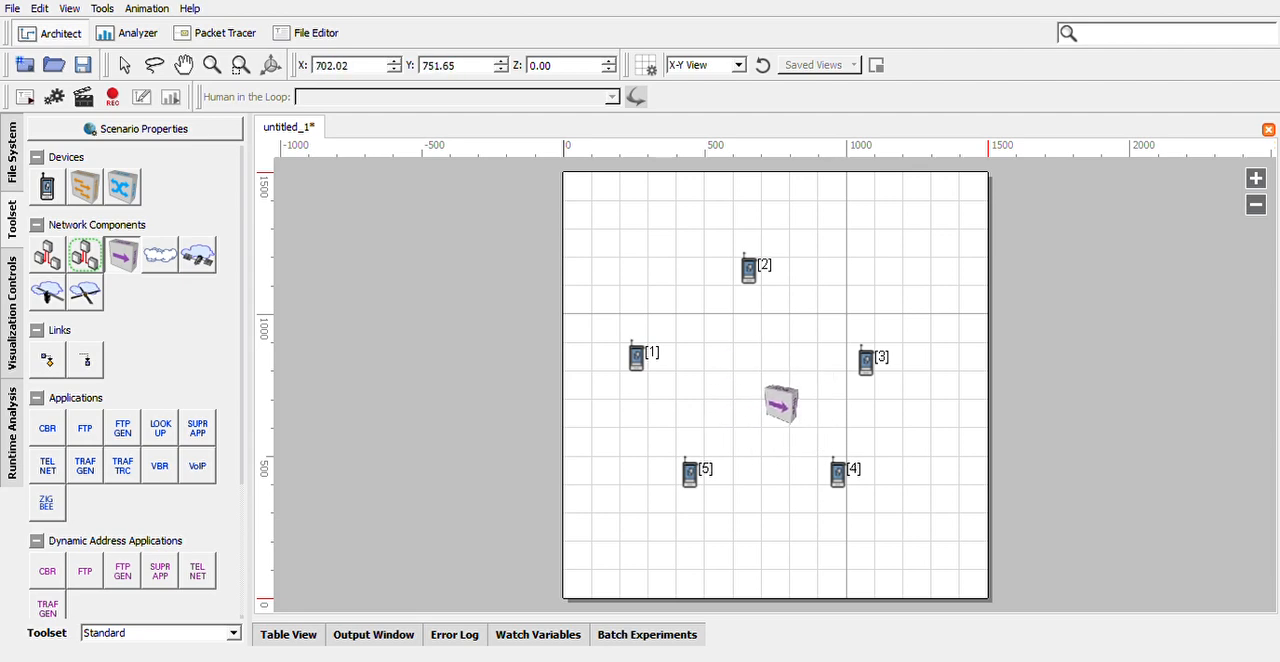
pyautogui.click(757, 362)
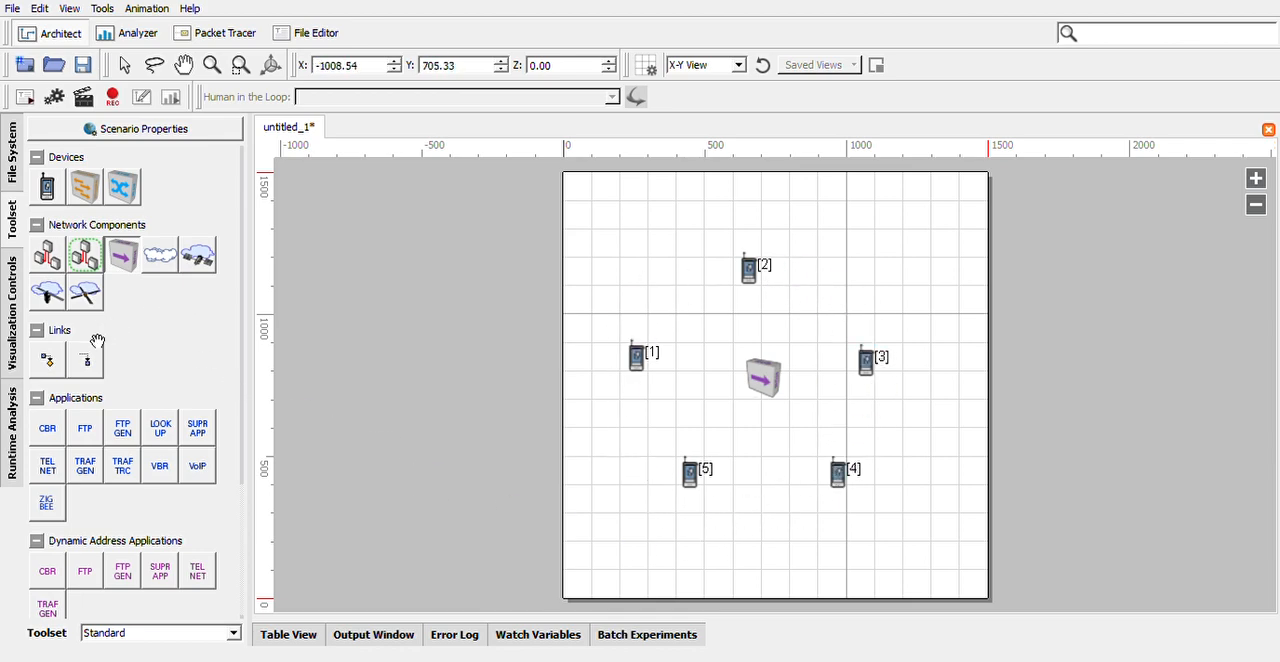
# Draw direct links from device 1 to device 2 and from device 2 to device 3.
pyautogui.click(50, 368)
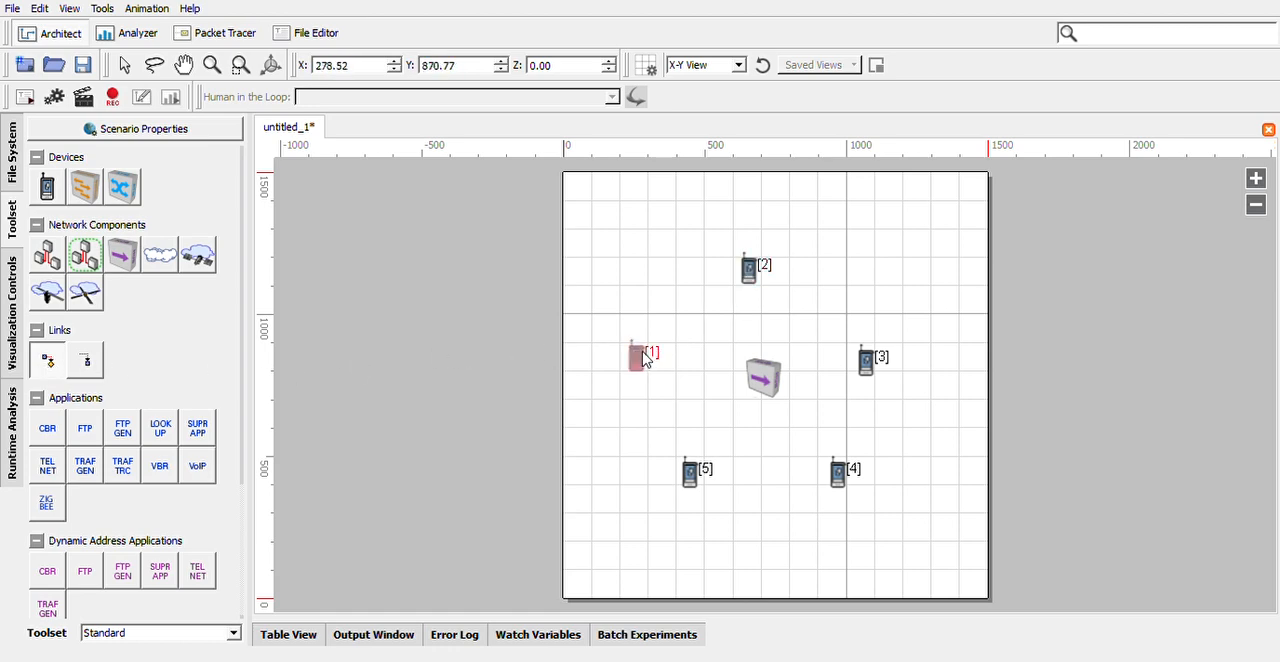
pyautogui.moveTo(645, 360); pyautogui.dragTo(750, 280)
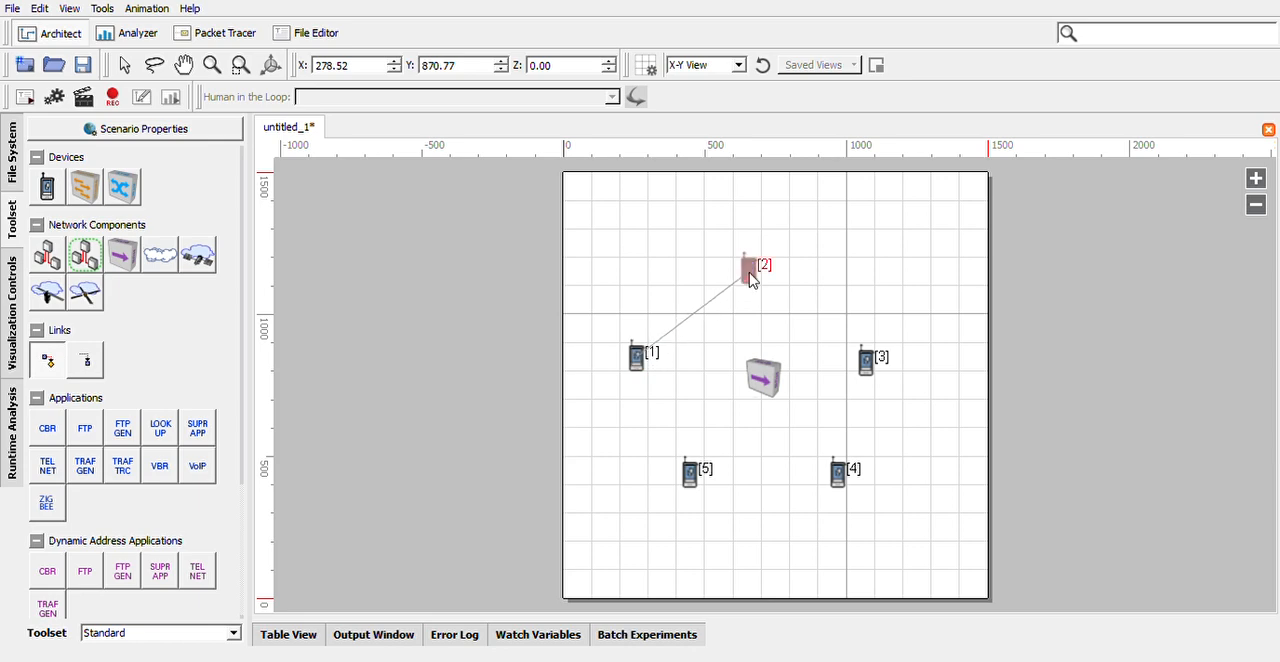
pyautogui.moveTo(750, 280); pyautogui.dragTo(750, 280)
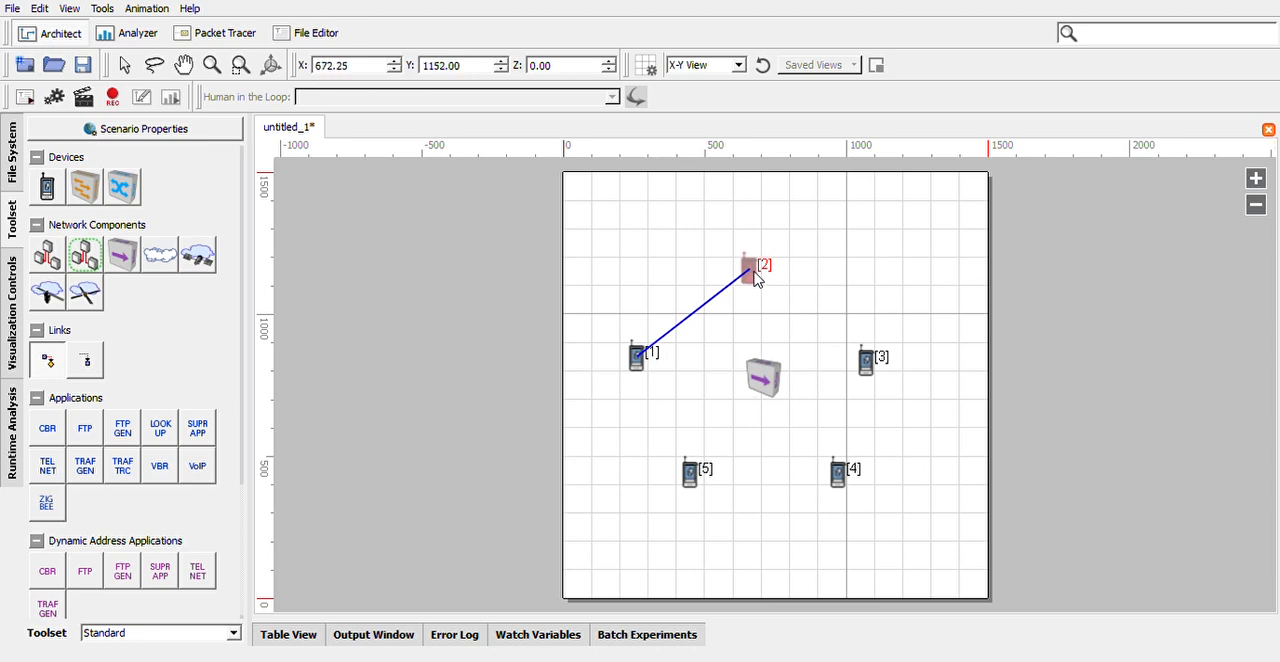
pyautogui.moveTo(755, 275); pyautogui.dragTo(867, 366)
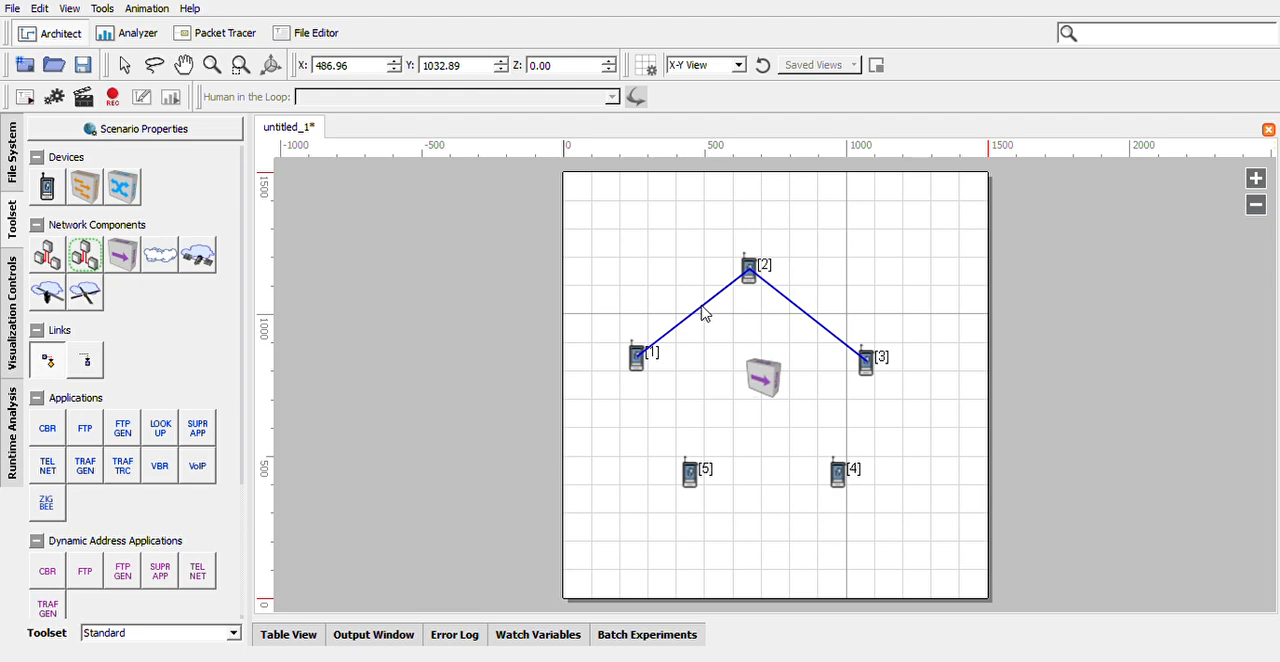
# Delete the direct links between devices 1 and 2 and between devices 2 and 3.
pyautogui.click(125, 64)
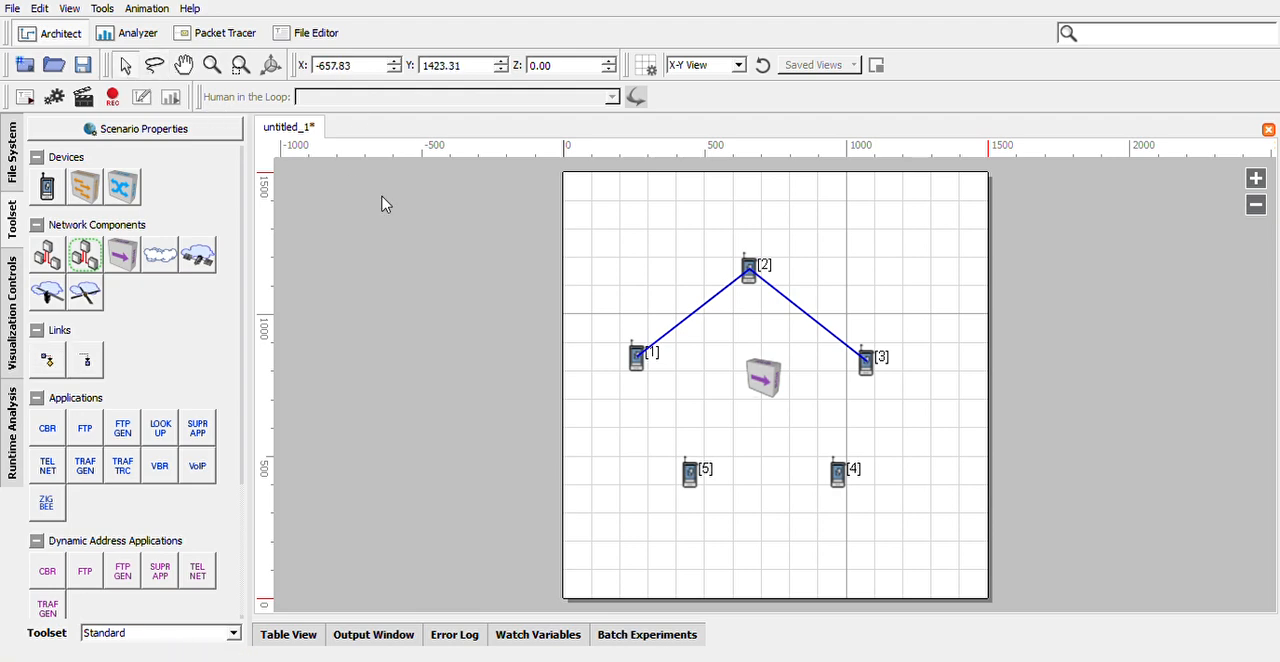
pyautogui.click(697, 322)
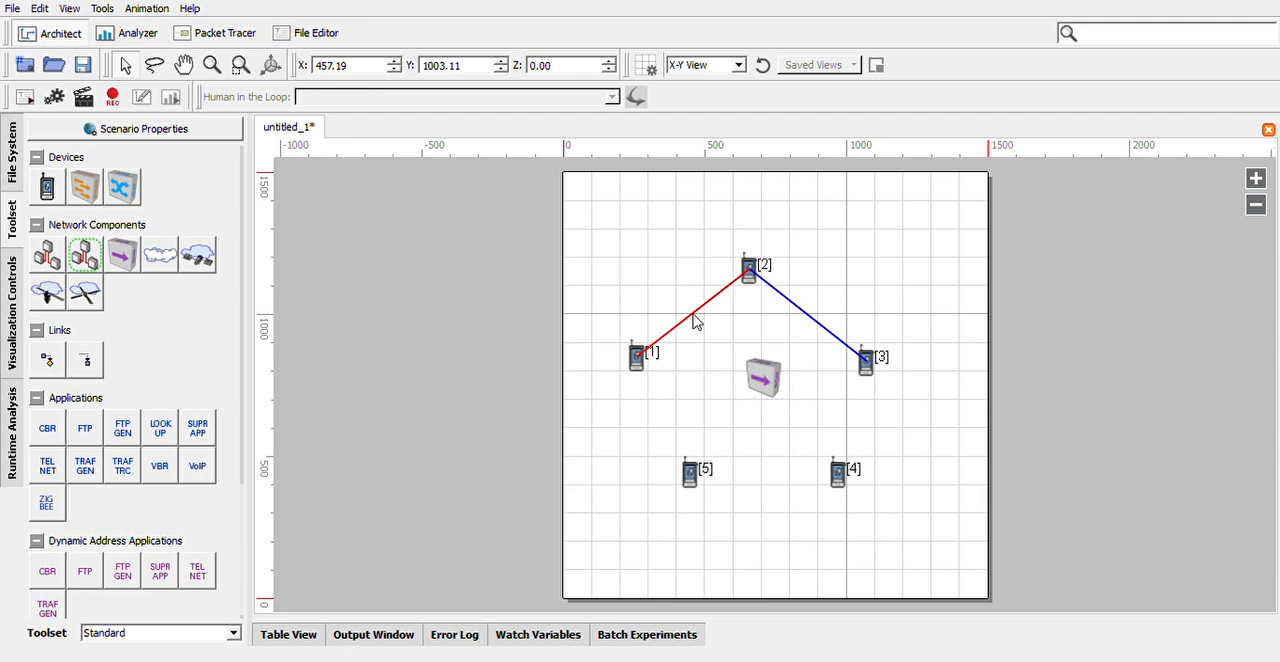
pyautogui.press('Delete')
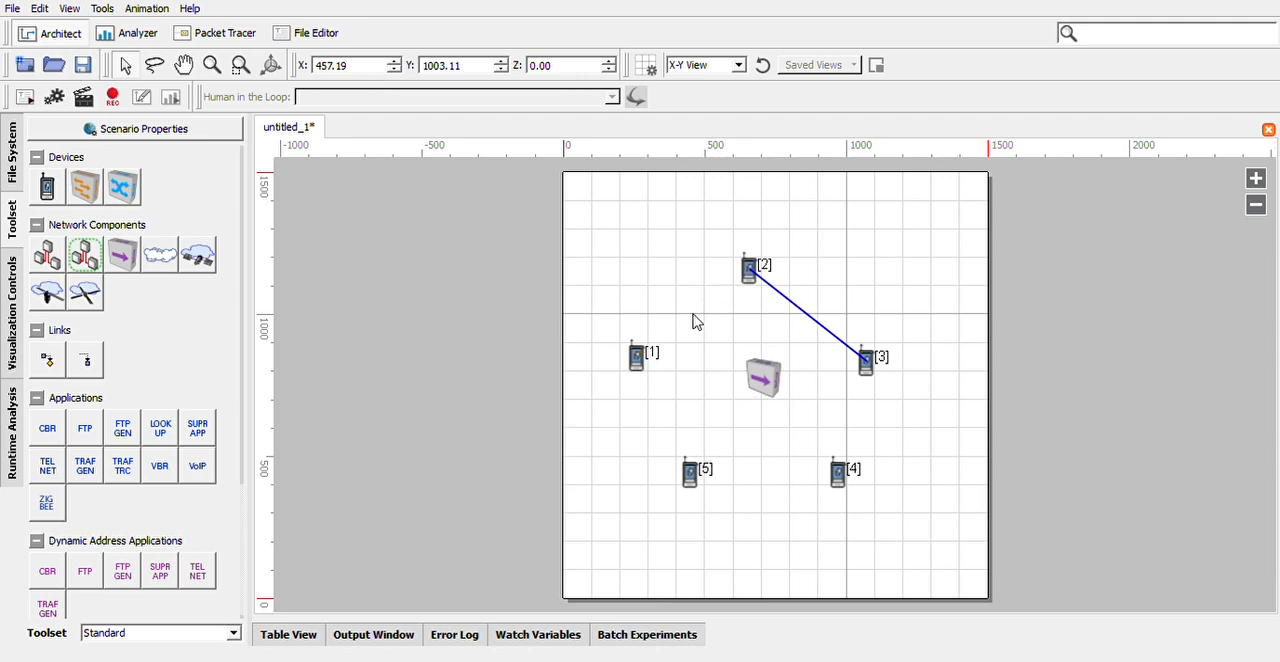
pyautogui.click(803, 320)
pyautogui.press('Delete')
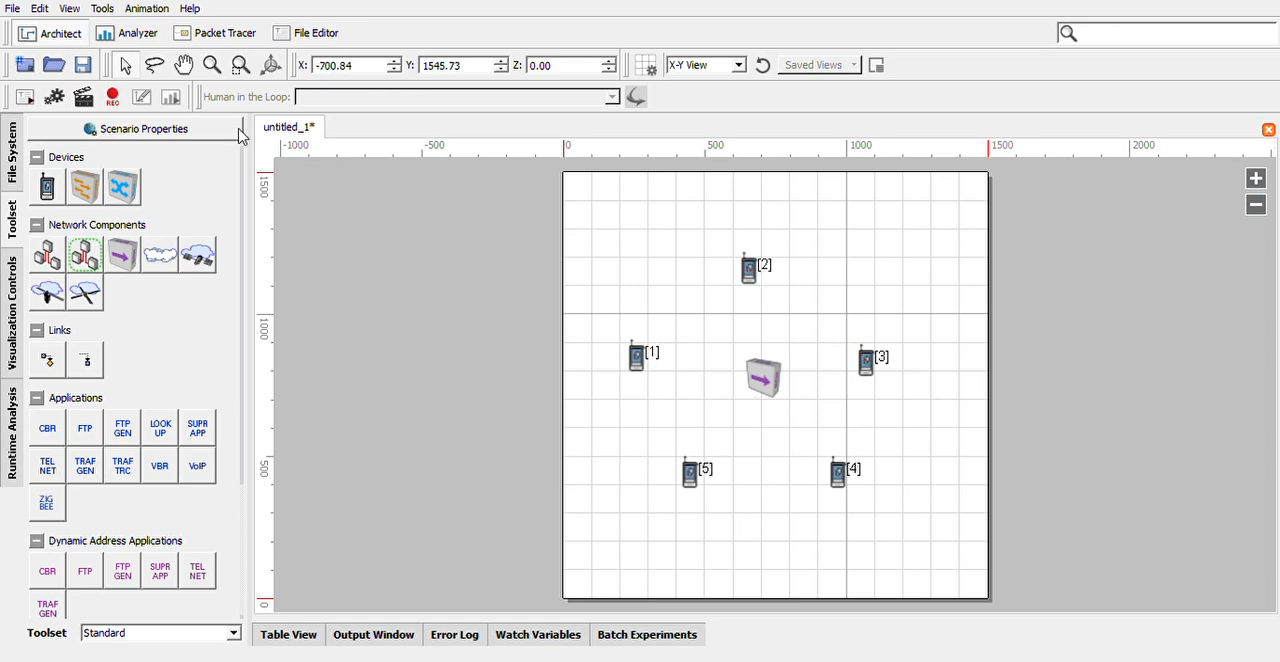
pyautogui.click(124, 66)
pyautogui.moveTo(587, 223); pyautogui.dragTo(952, 566)
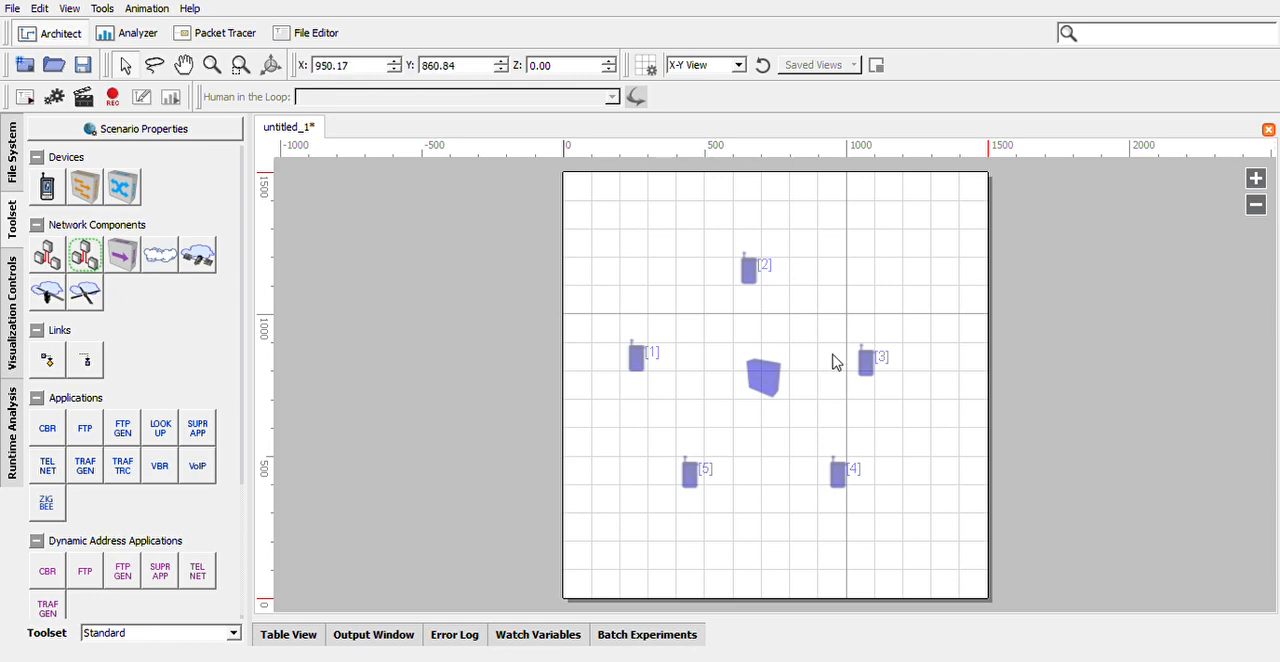
pyautogui.click(661, 234)
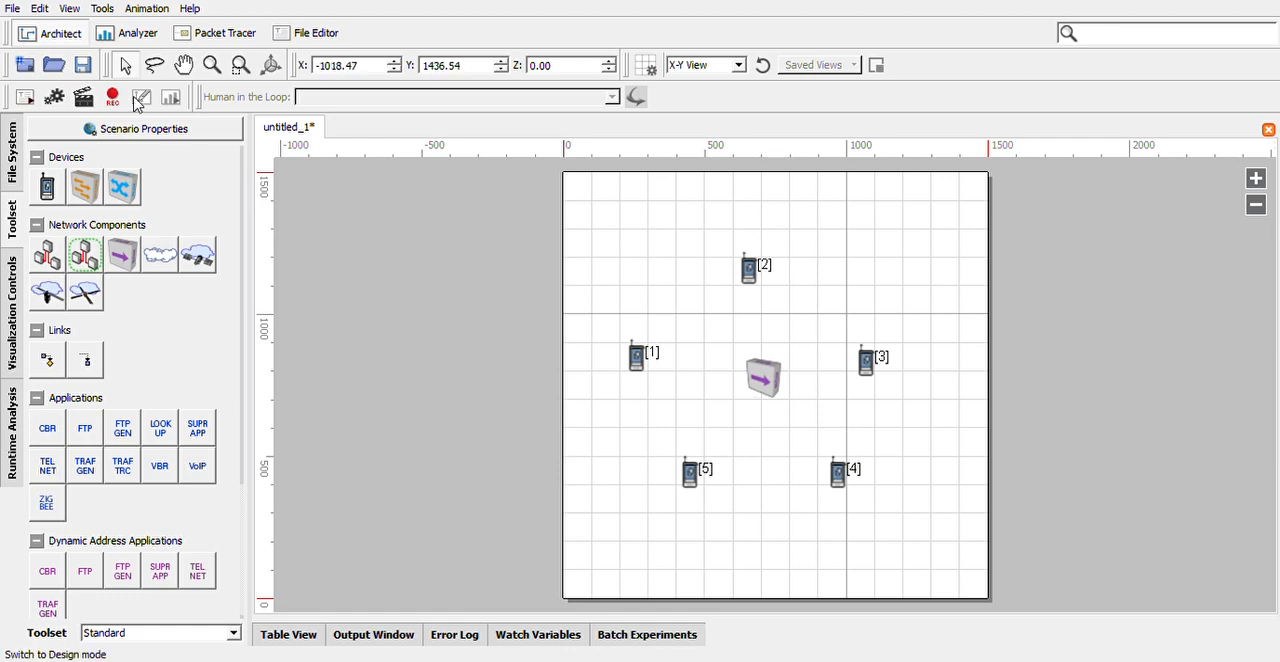
# Link each of the five devices to the central wired subnet component.
pyautogui.click(47, 360)
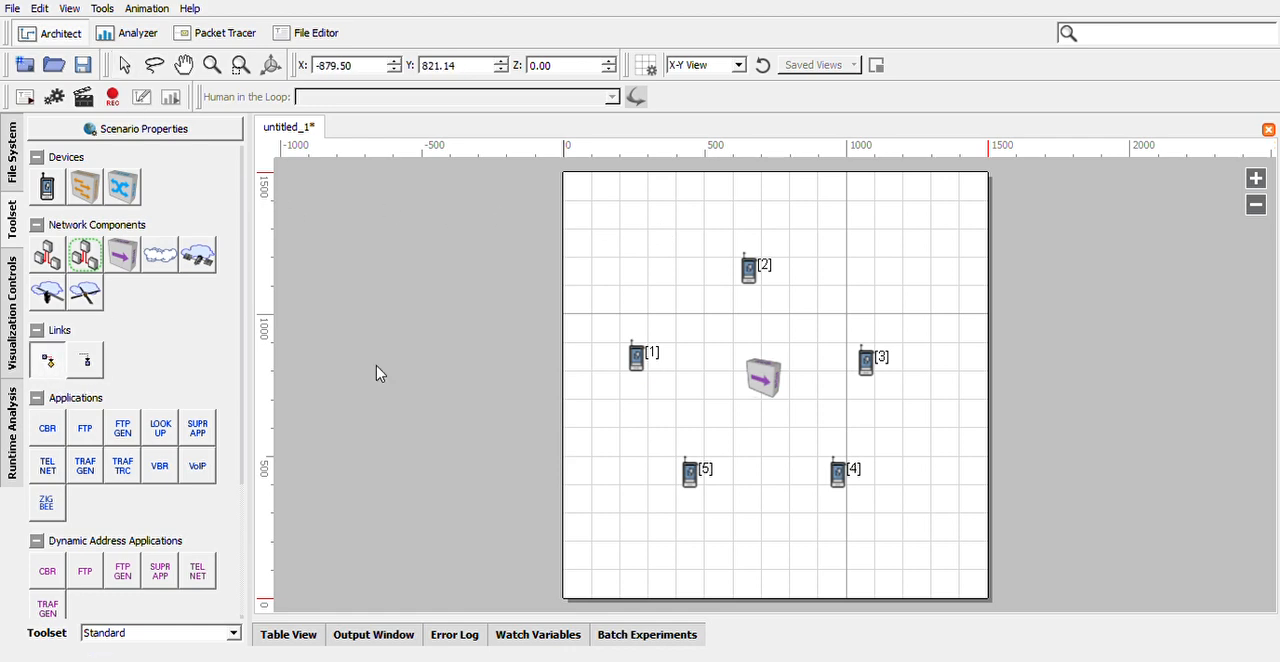
pyautogui.moveTo(753, 284); pyautogui.dragTo(763, 377)
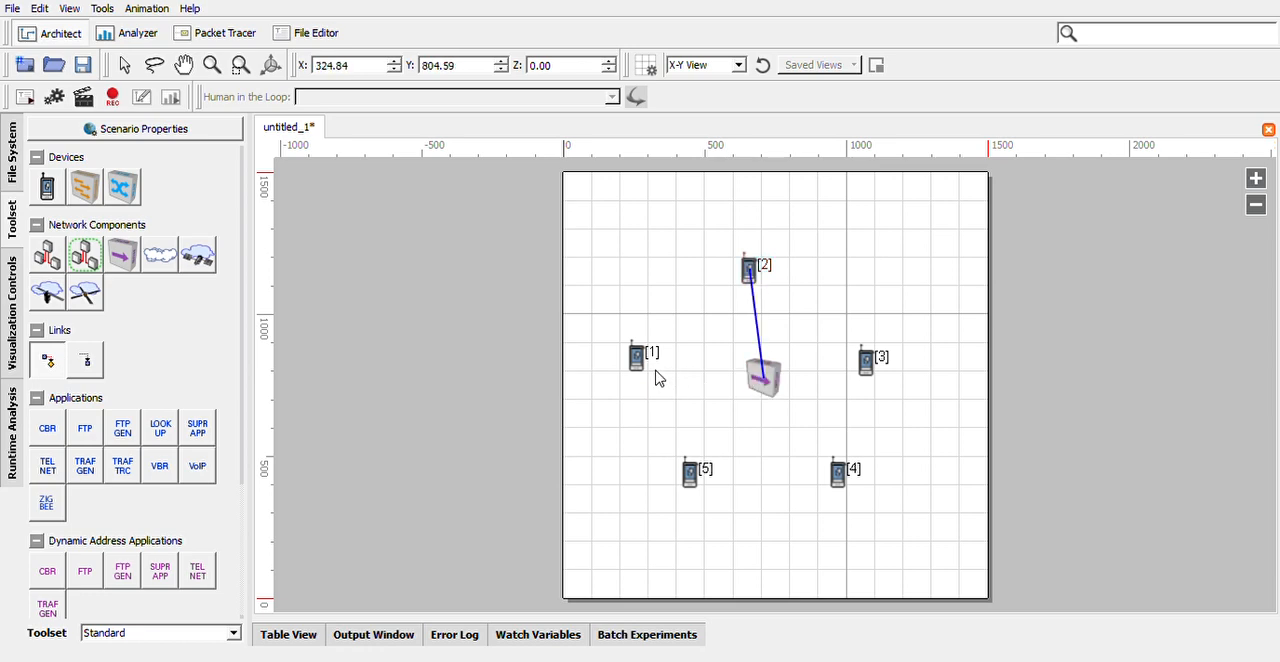
pyautogui.moveTo(643, 370); pyautogui.dragTo(765, 381)
pyautogui.moveTo(868, 364); pyautogui.dragTo(691, 470)
pyautogui.moveTo(768, 388); pyautogui.dragTo(840, 485)
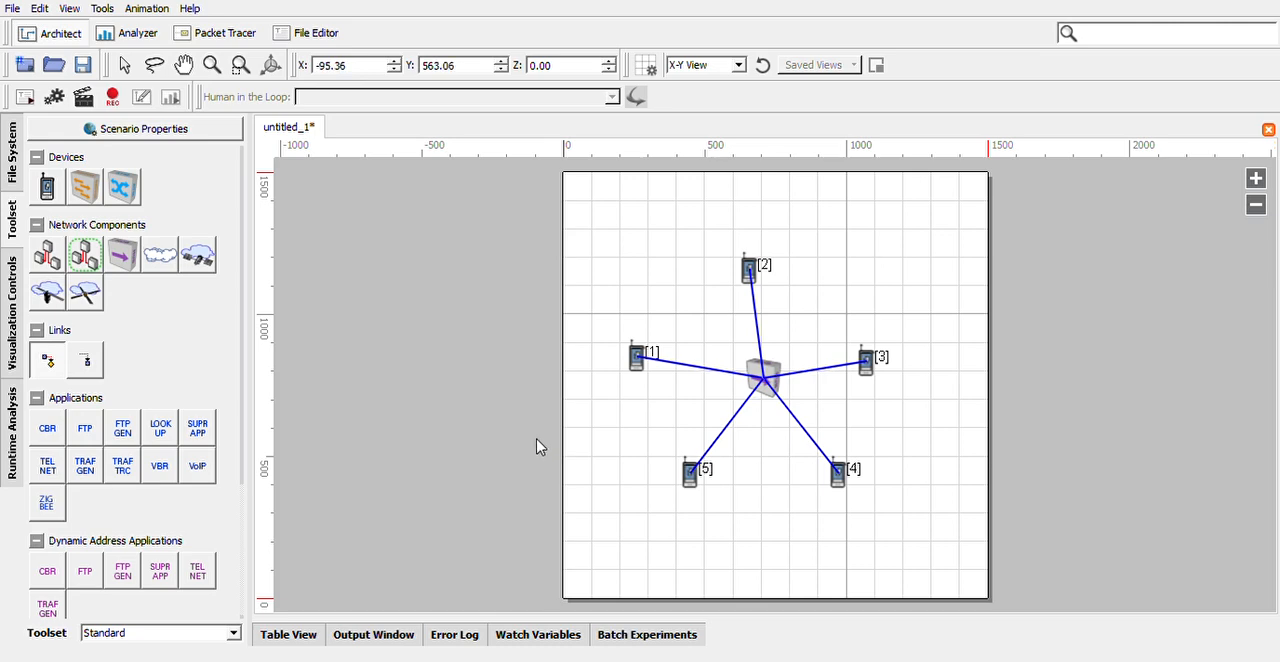
# Add a CBR application with device 5 as the source and device 4 as the destination.
pyautogui.click(48, 436)
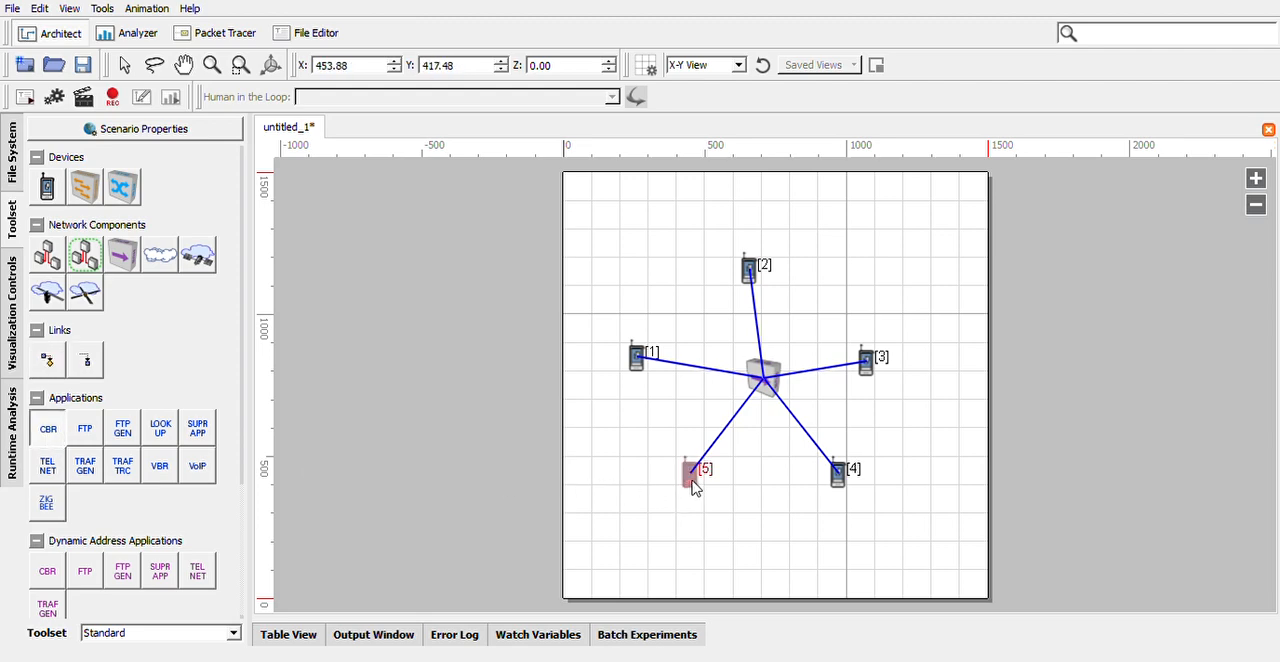
pyautogui.moveTo(695, 487)
pyautogui.mouseDown()
pyautogui.moveTo(838, 480)
pyautogui.moveTo(697, 478)
pyautogui.mouseUp()
pyautogui.moveTo(697, 485); pyautogui.dragTo(838, 482)
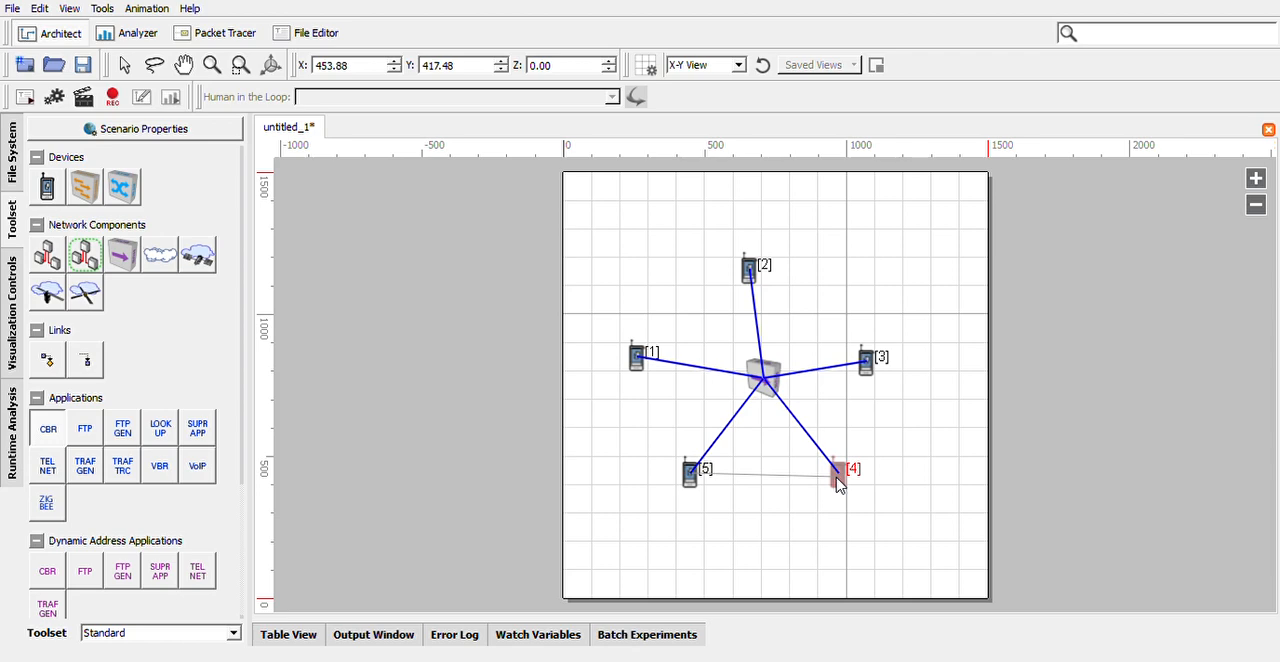
pyautogui.moveTo(838, 482); pyautogui.dragTo(838, 482)
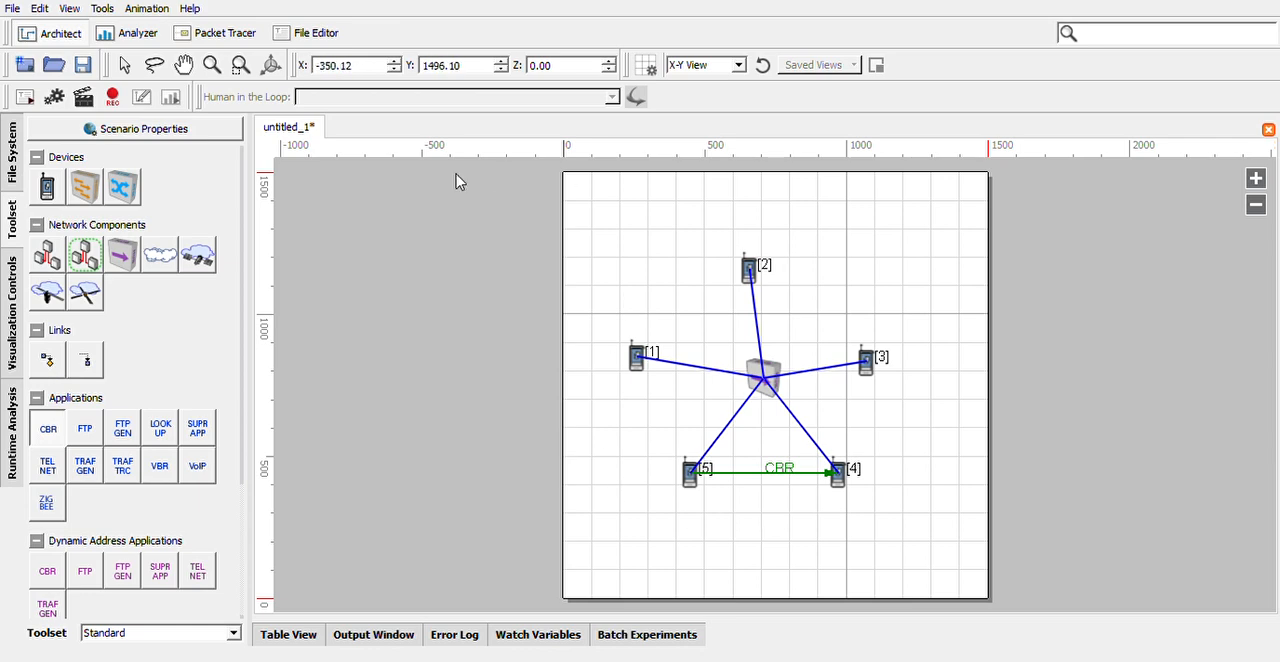
# Review the scenario's tables of nodes, groups, interfaces, networks, applications and hierarchies.
pyautogui.click(136, 139)
pyautogui.click(770, 478)
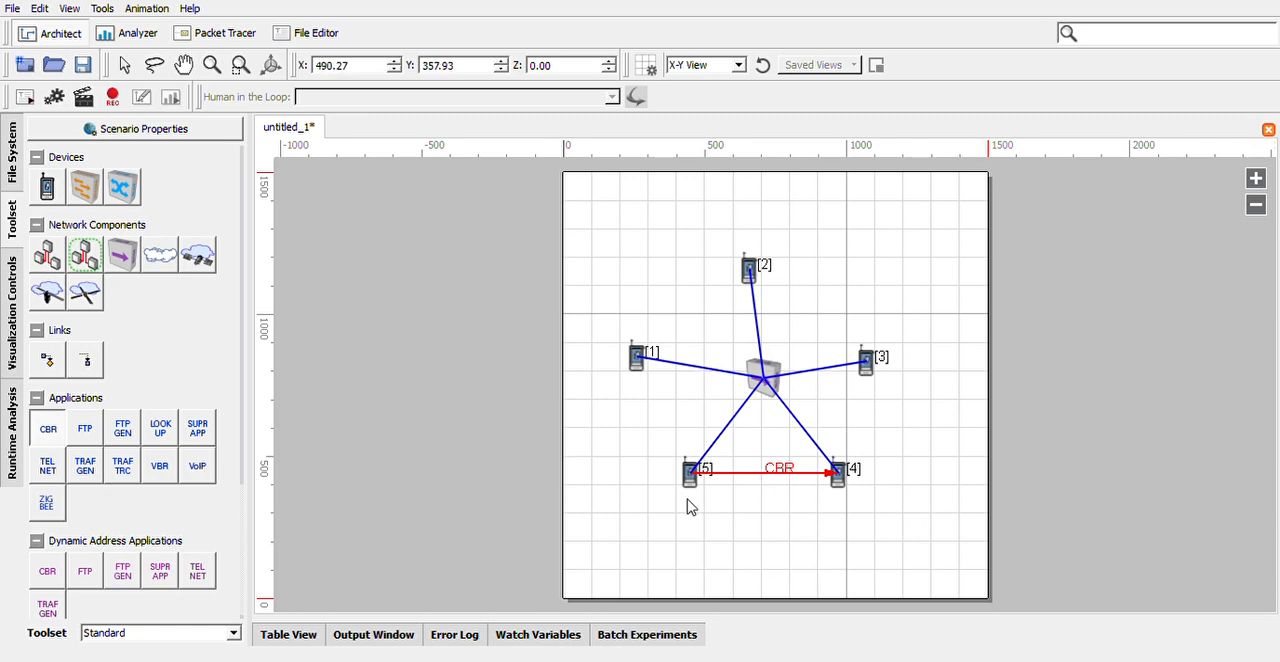
pyautogui.click(289, 641)
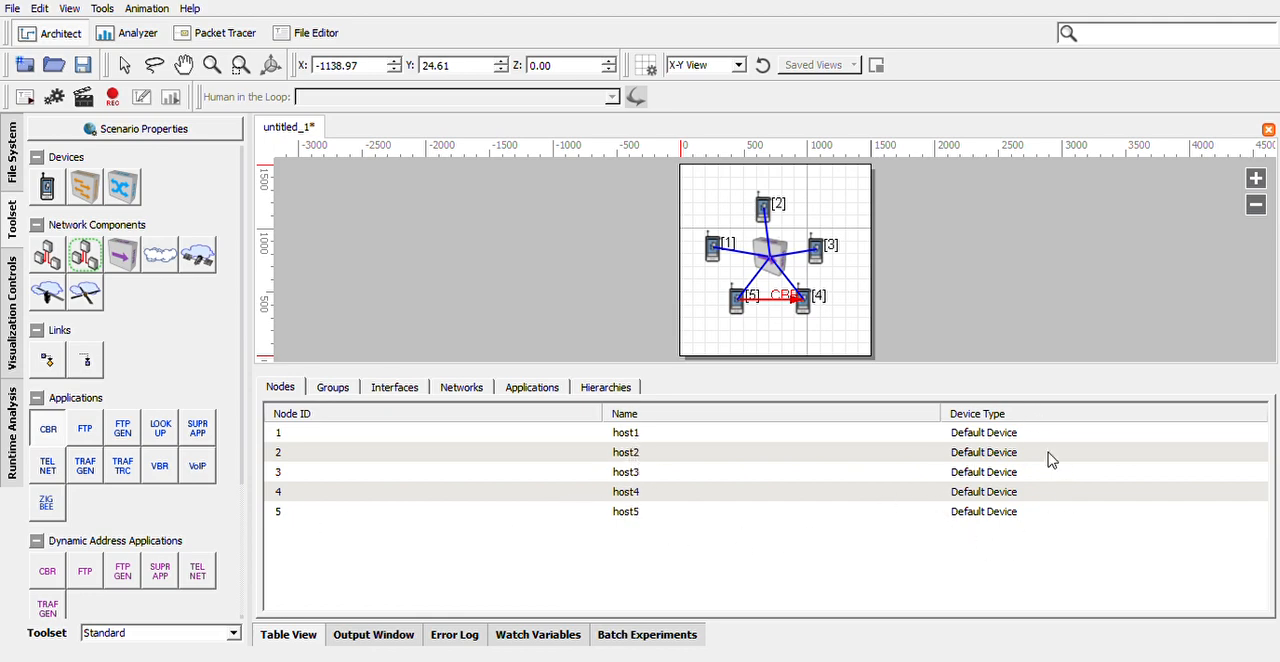
pyautogui.click(336, 393)
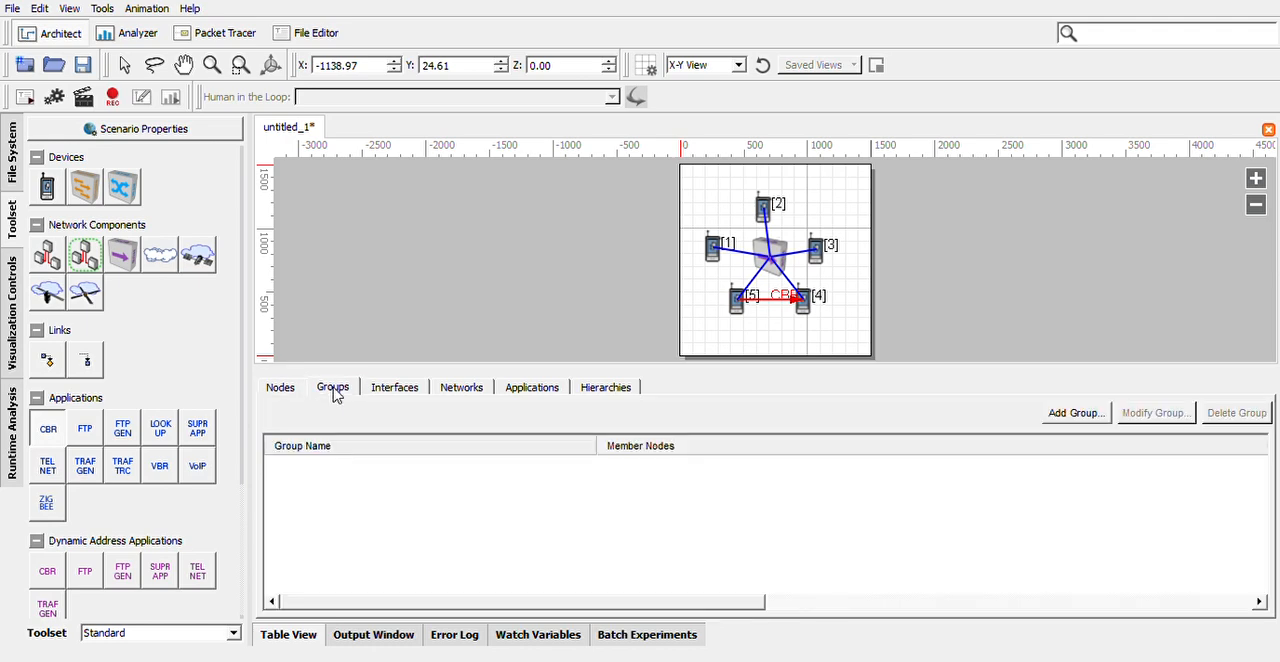
pyautogui.click(396, 396)
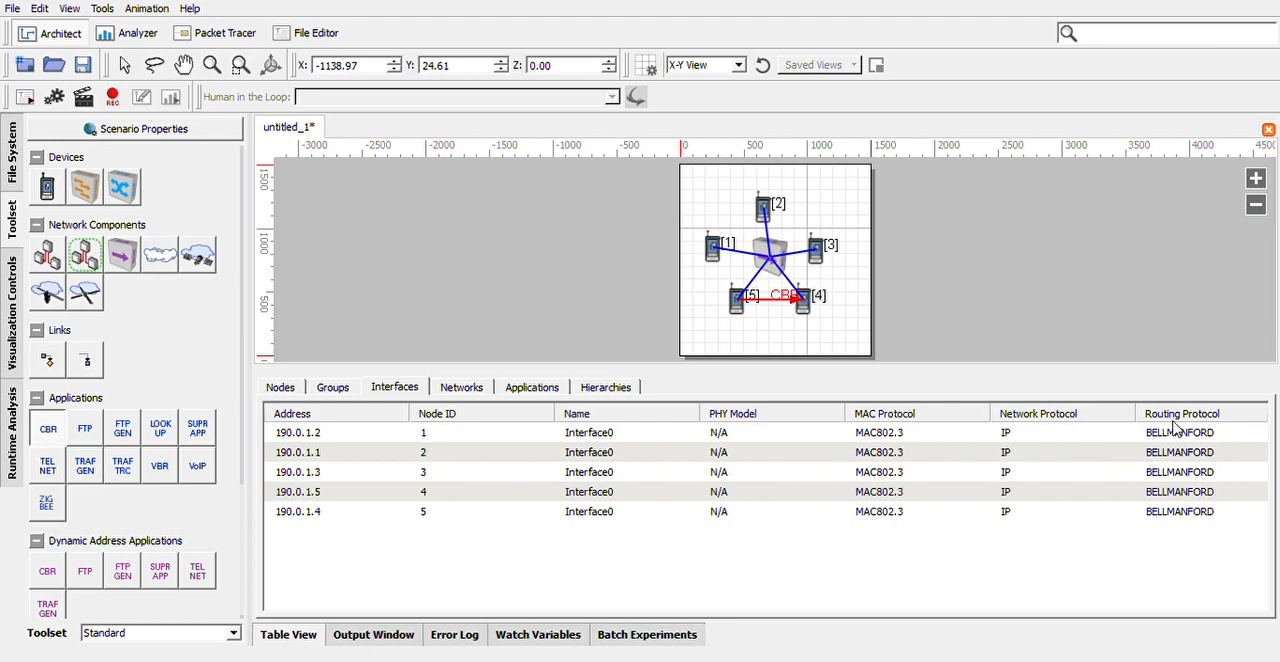
pyautogui.click(464, 393)
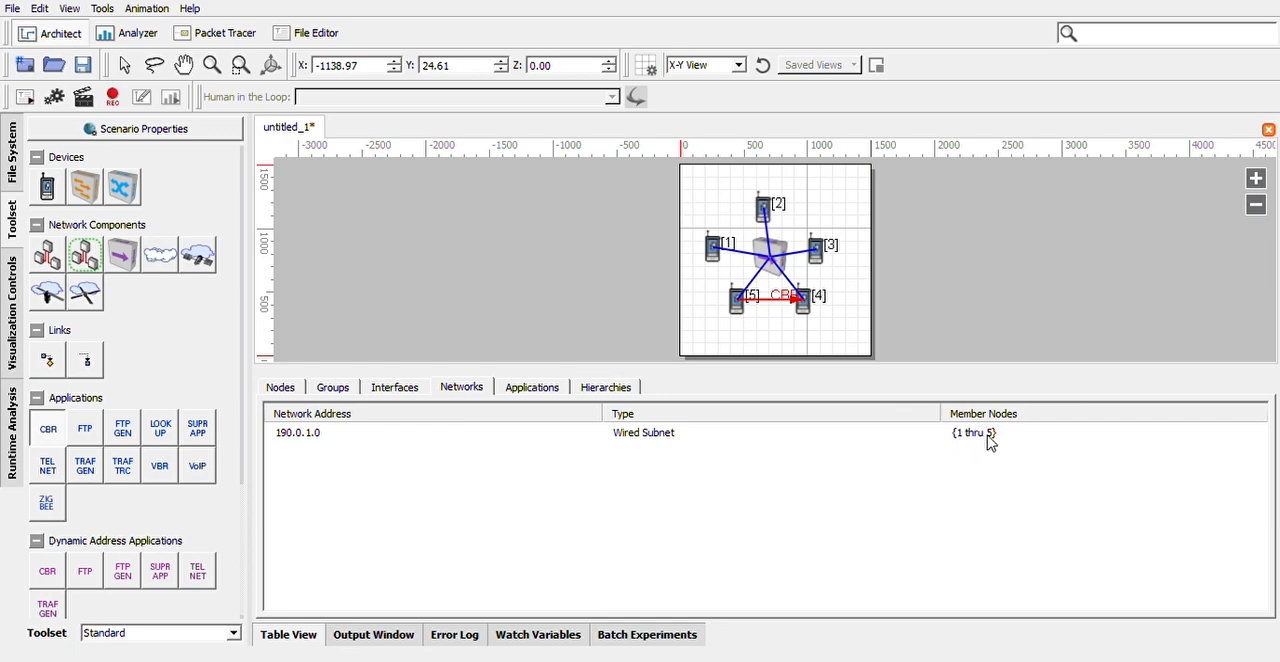
pyautogui.click(541, 389)
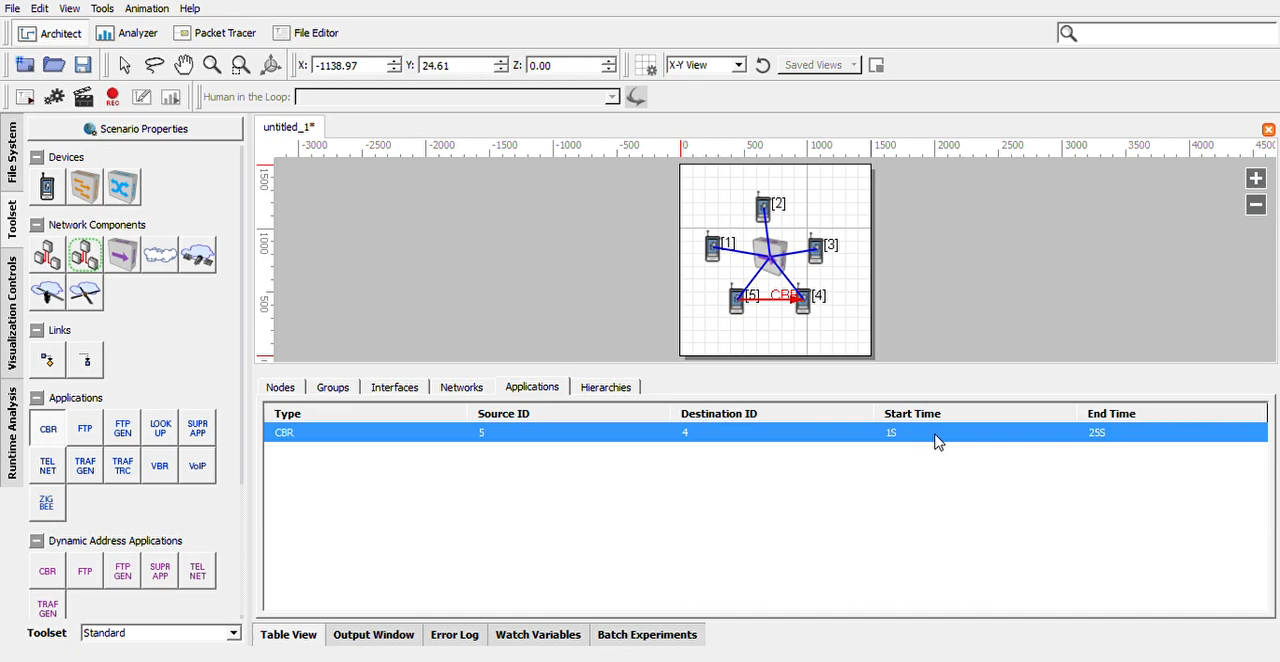
pyautogui.click(593, 391)
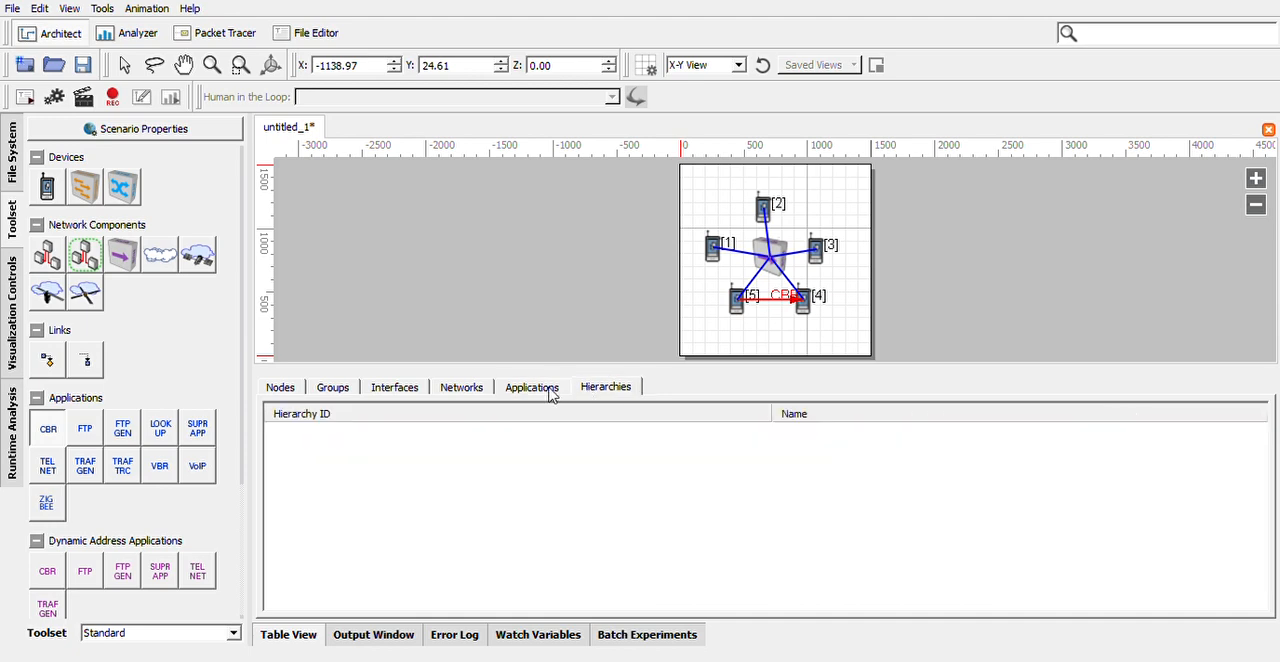
# Review the scenario's applications and hierarchies tables, and hide the table view.
pyautogui.click(549, 390)
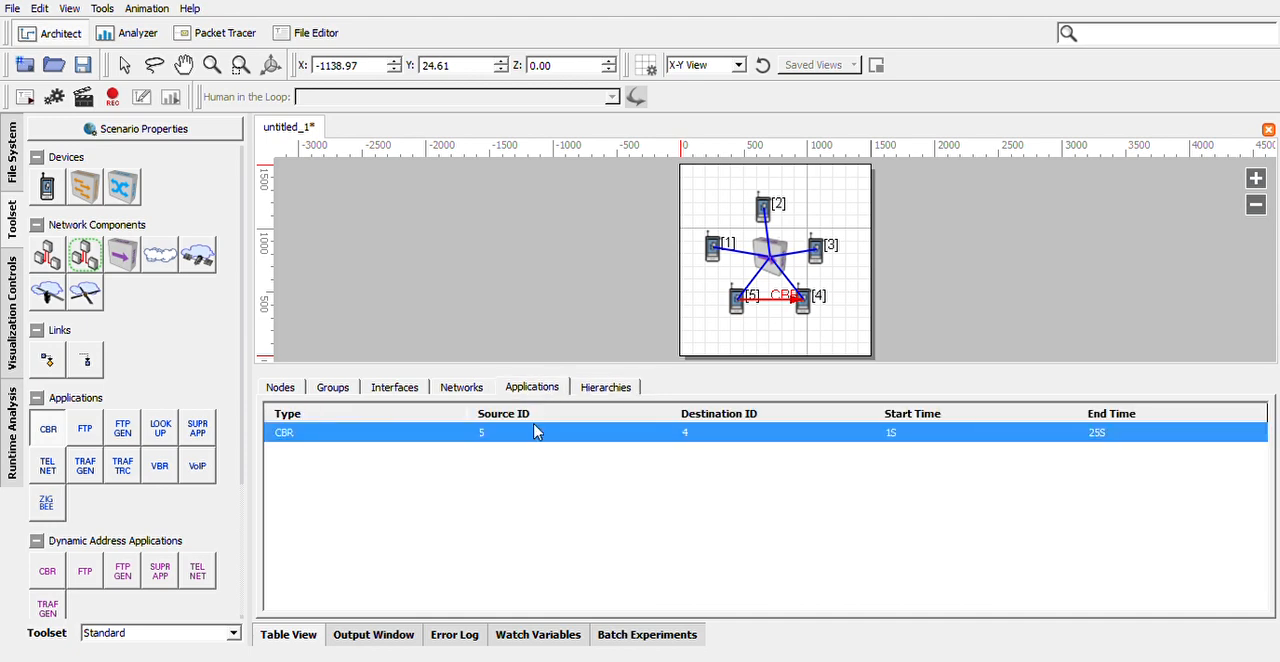
pyautogui.click(607, 390)
pyautogui.click(307, 643)
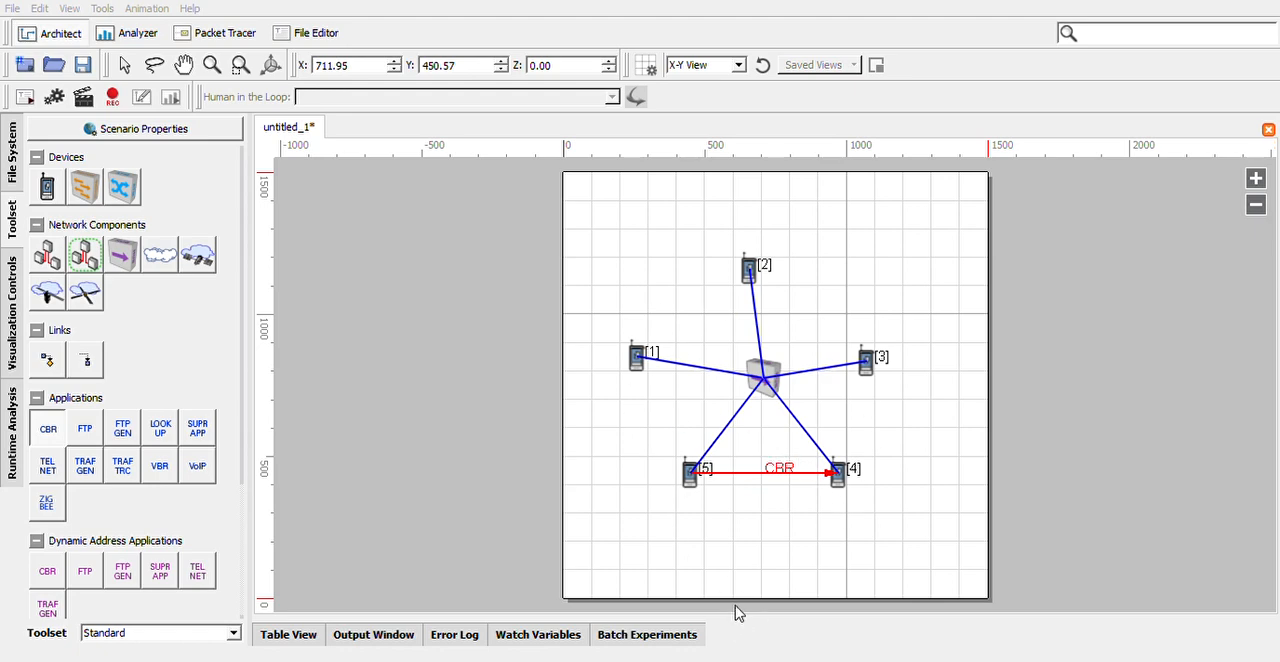
pyautogui.click(815, 569)
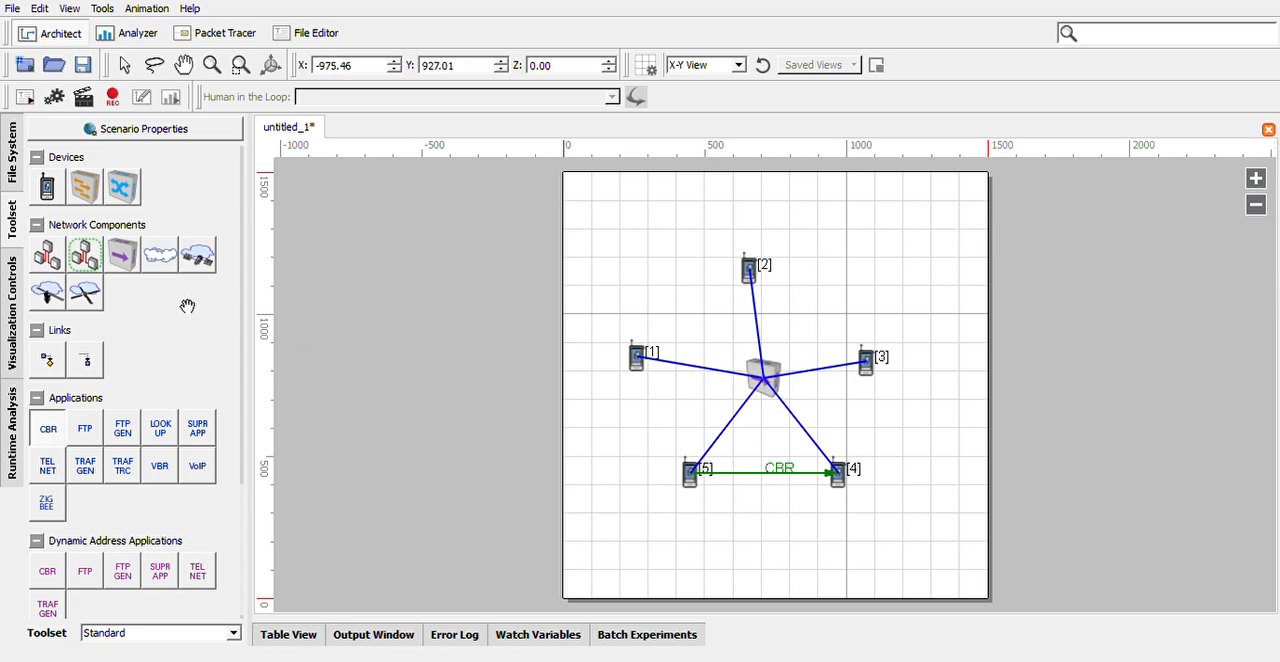
# Save the scenario as Exp_1 and run its simulation twice with the animation speed near the slow end.
pyautogui.click(84, 102)
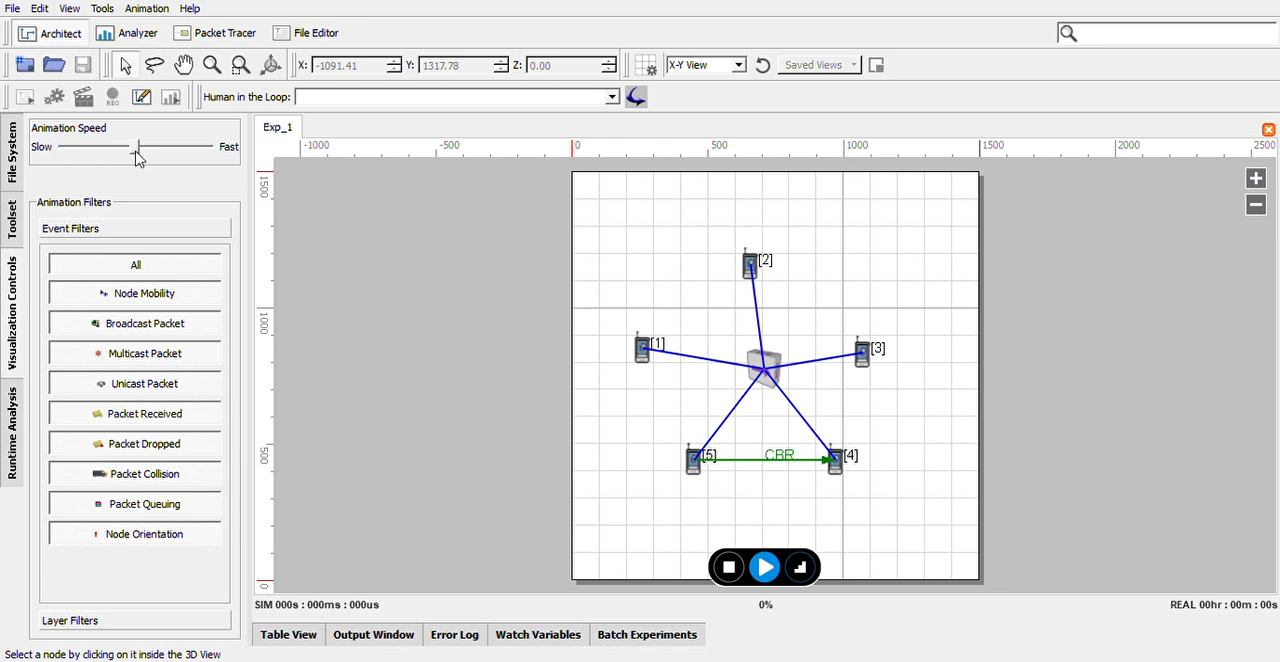
pyautogui.moveTo(138, 158); pyautogui.dragTo(68, 162)
pyautogui.click(764, 568)
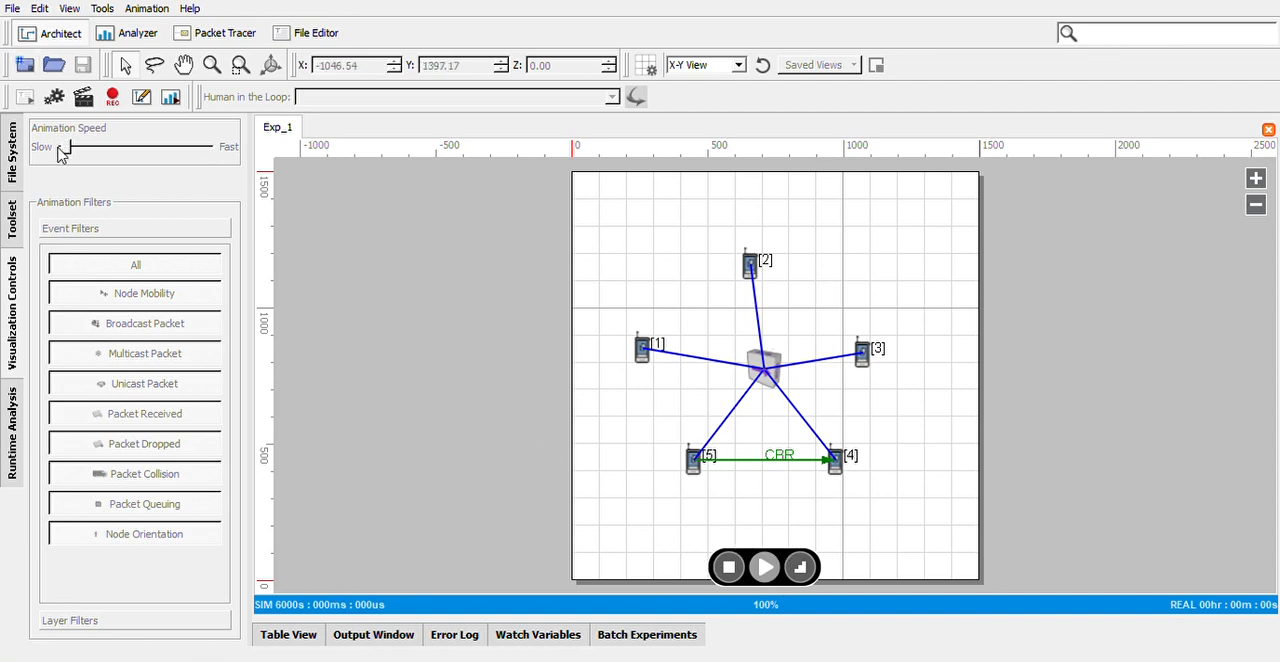
pyautogui.click(83, 100)
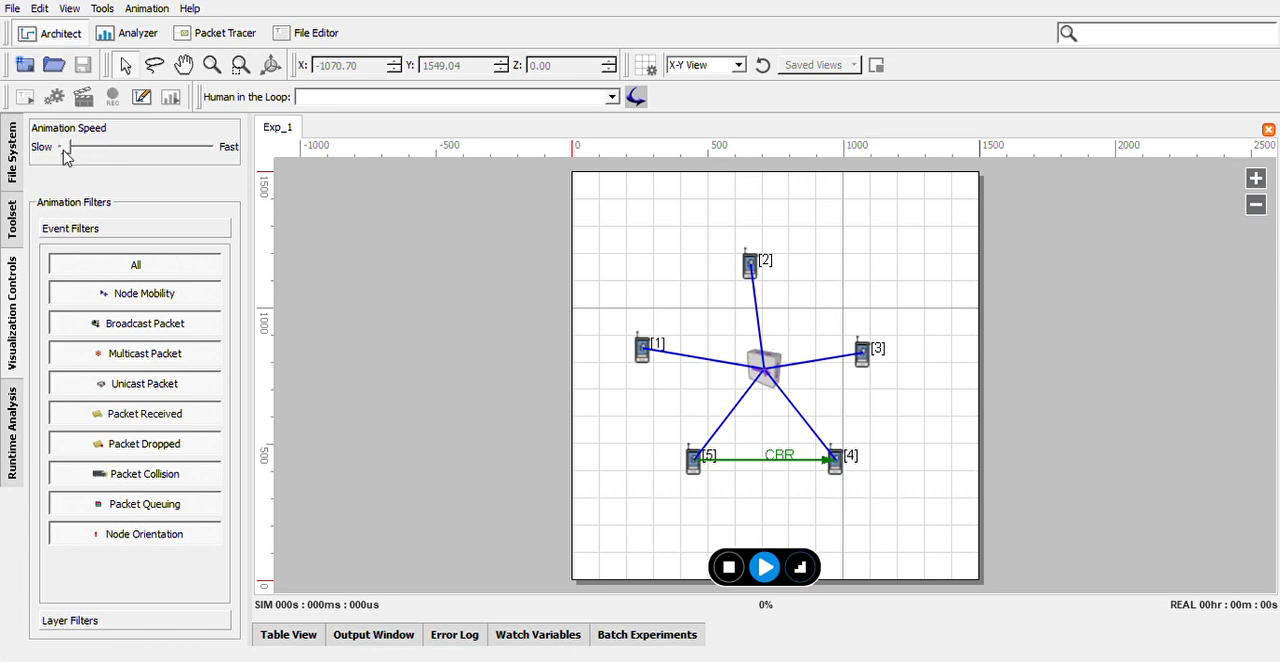
pyautogui.click(763, 577)
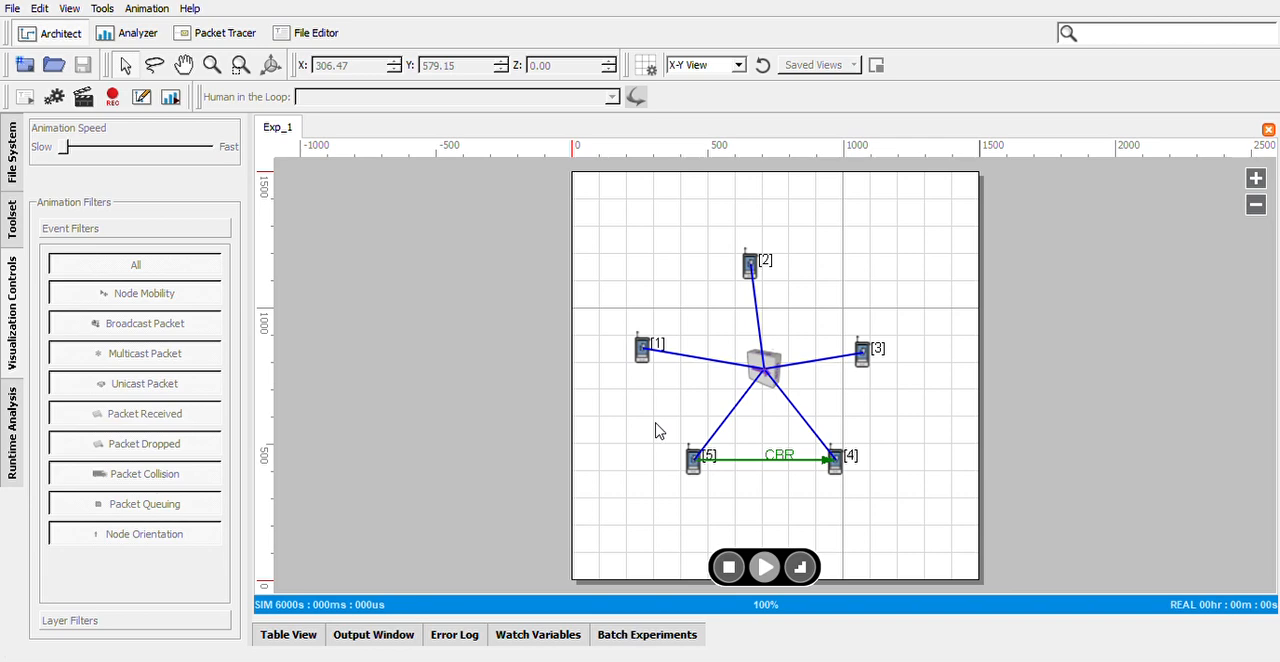
# Analyze the scenario's simulation statistics and expand the CBR Client metrics in a widened list.
pyautogui.click(171, 97)
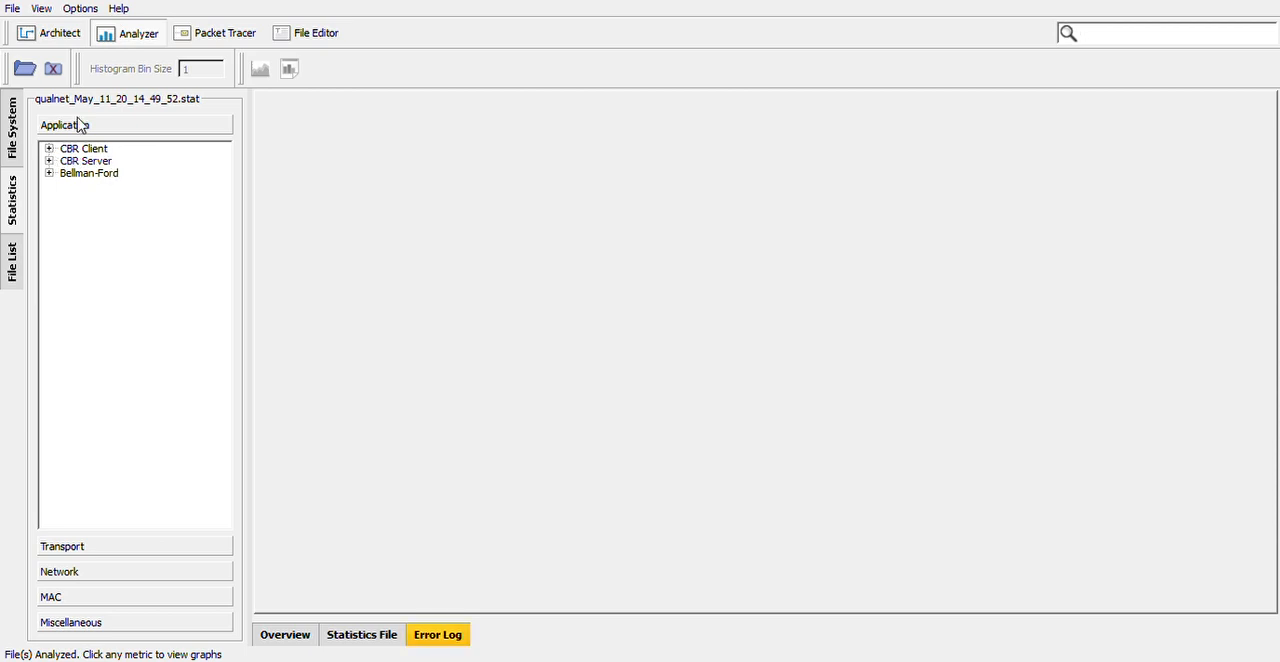
pyautogui.click(52, 40)
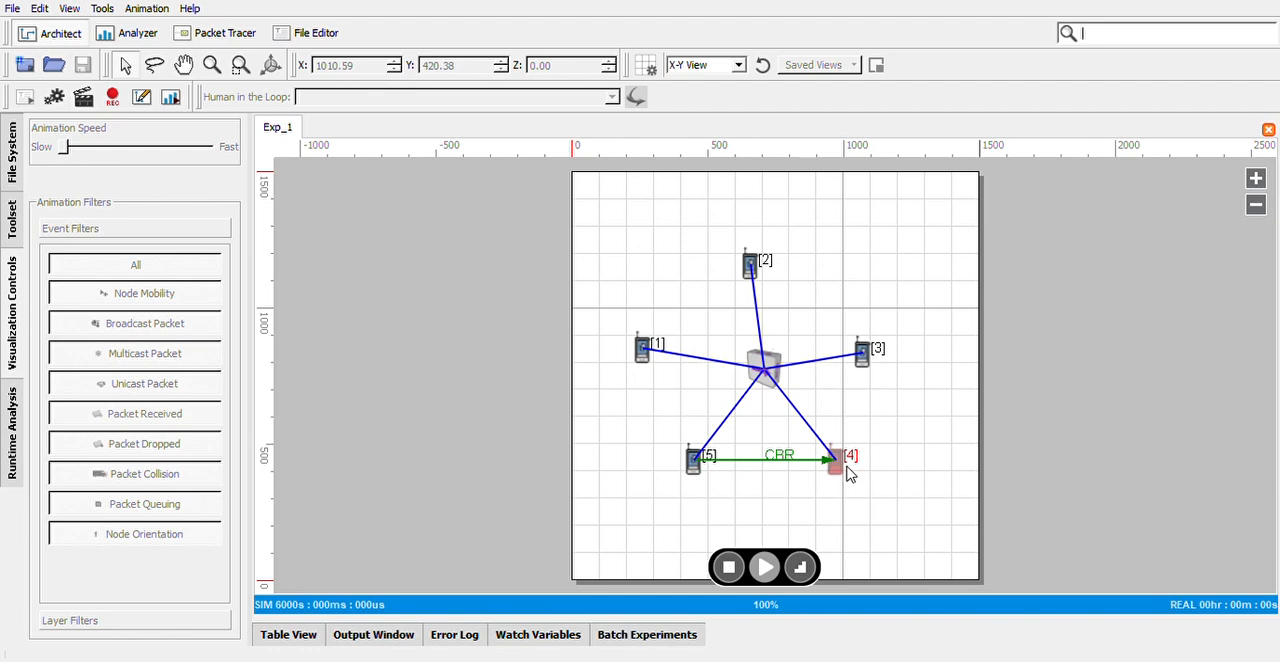
pyautogui.click(170, 96)
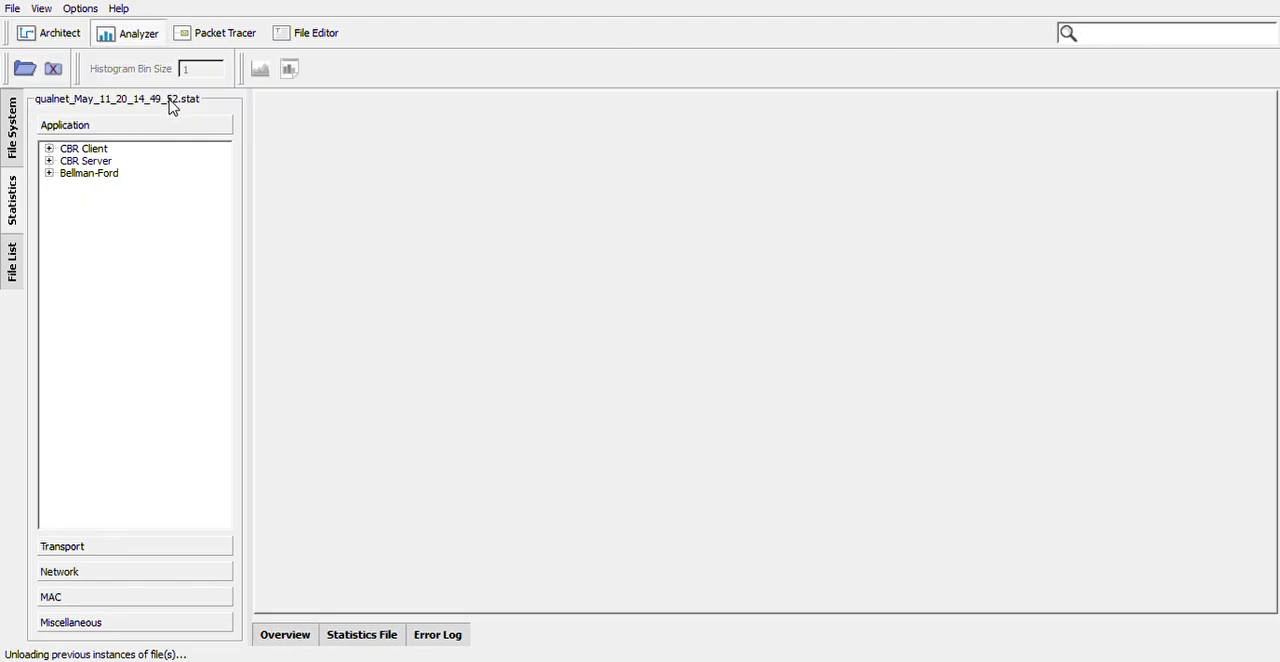
pyautogui.click(49, 149)
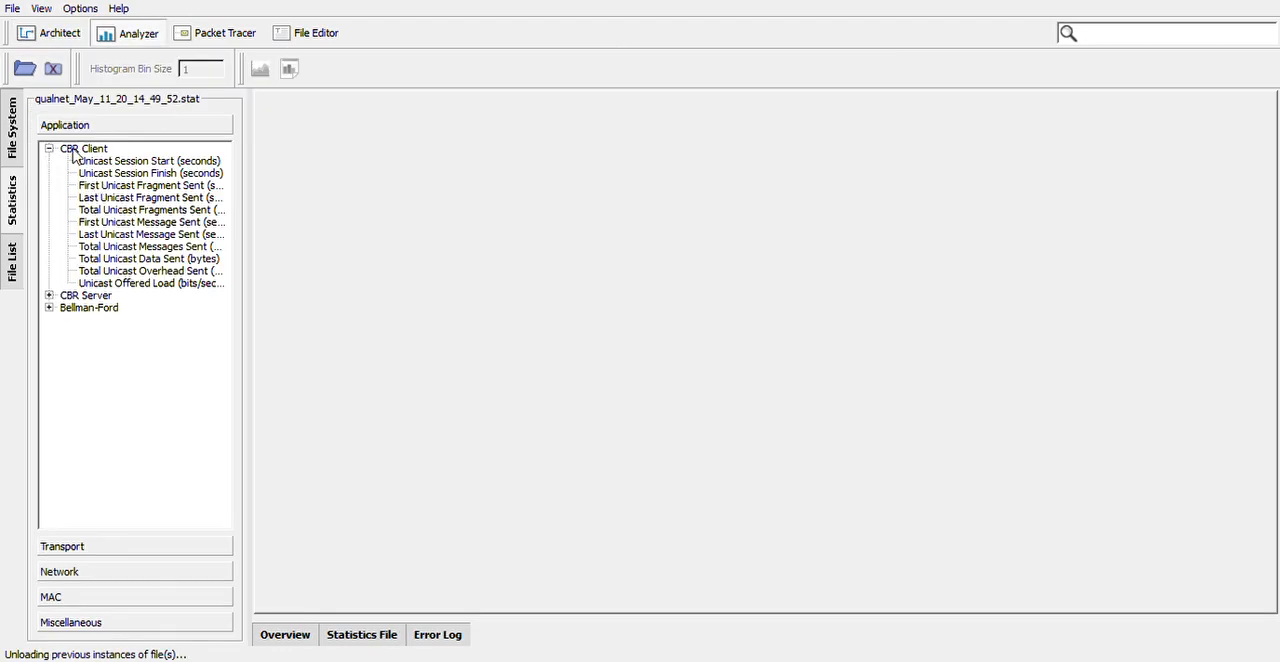
pyautogui.moveTo(265, 222); pyautogui.dragTo(321, 219)
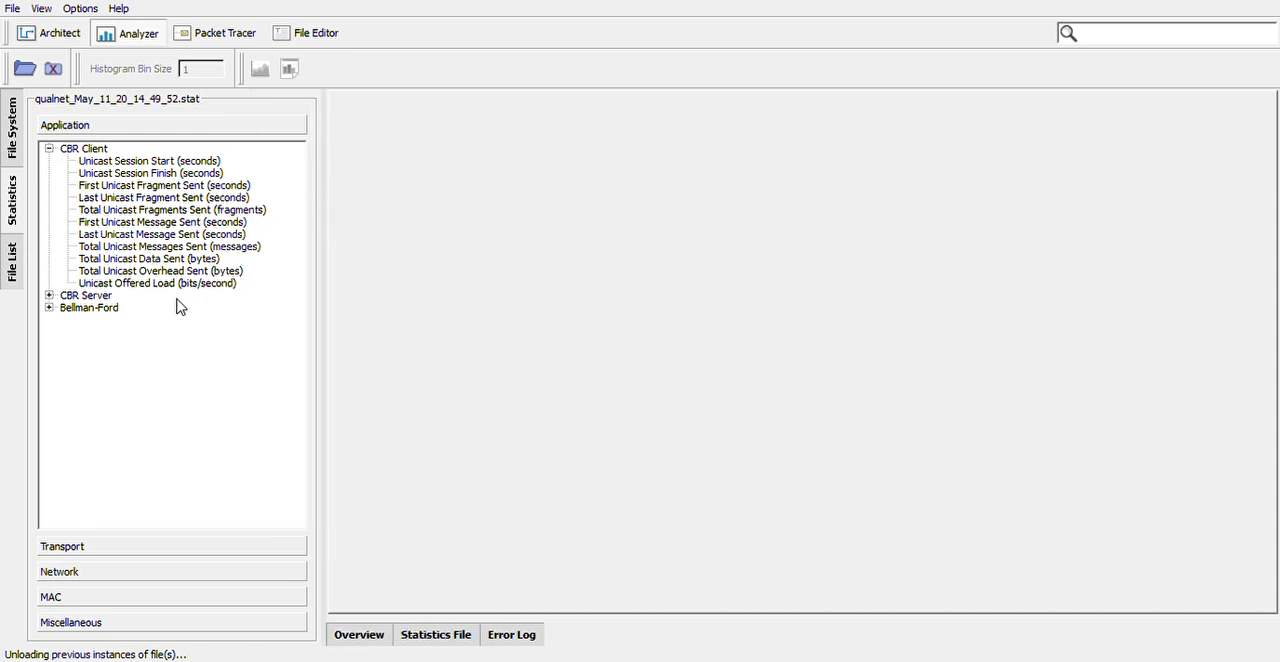
# Graph the CBR Client's total unicast messages and fragments sent, and the CBR Server's total unicast fragments received.
pyautogui.doubleClick(166, 212)
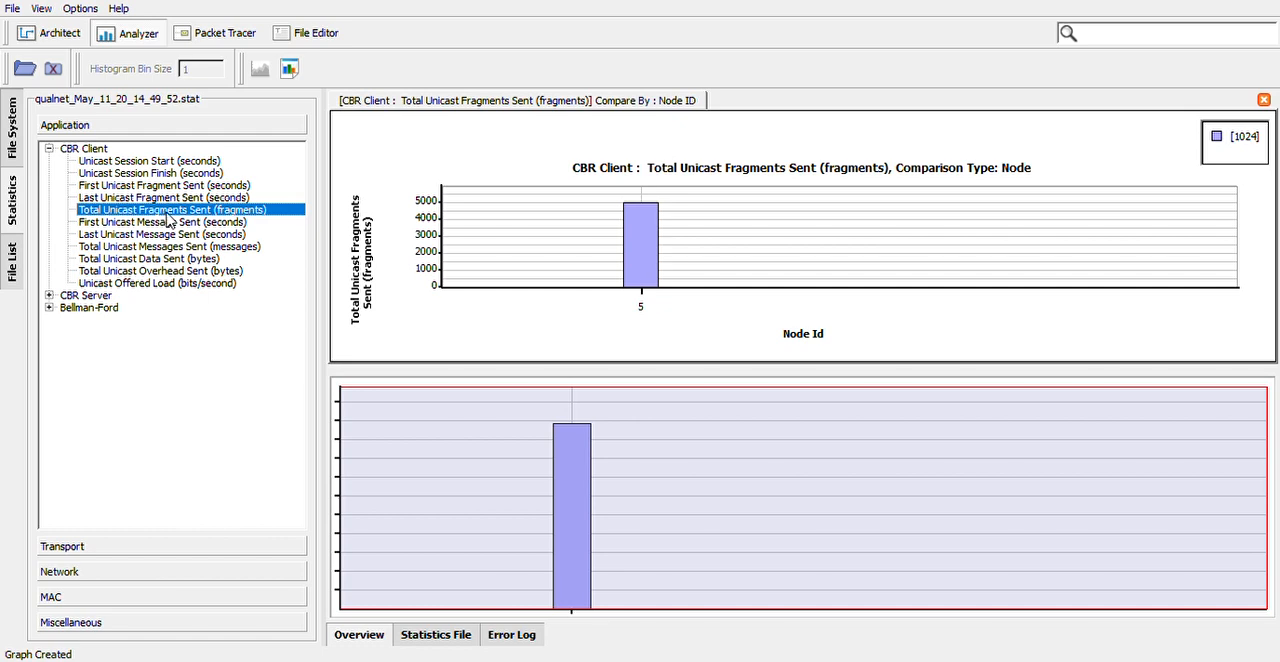
pyautogui.doubleClick(164, 224)
pyautogui.doubleClick(164, 236)
pyautogui.doubleClick(163, 248)
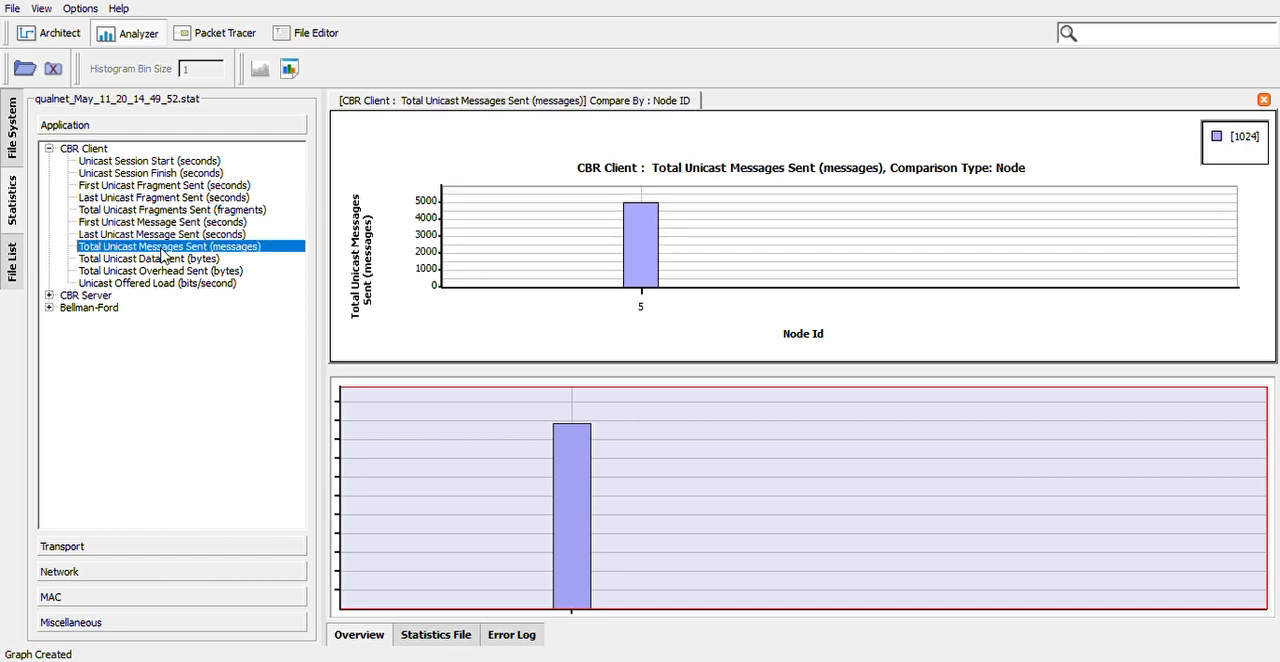
pyautogui.doubleClick(159, 211)
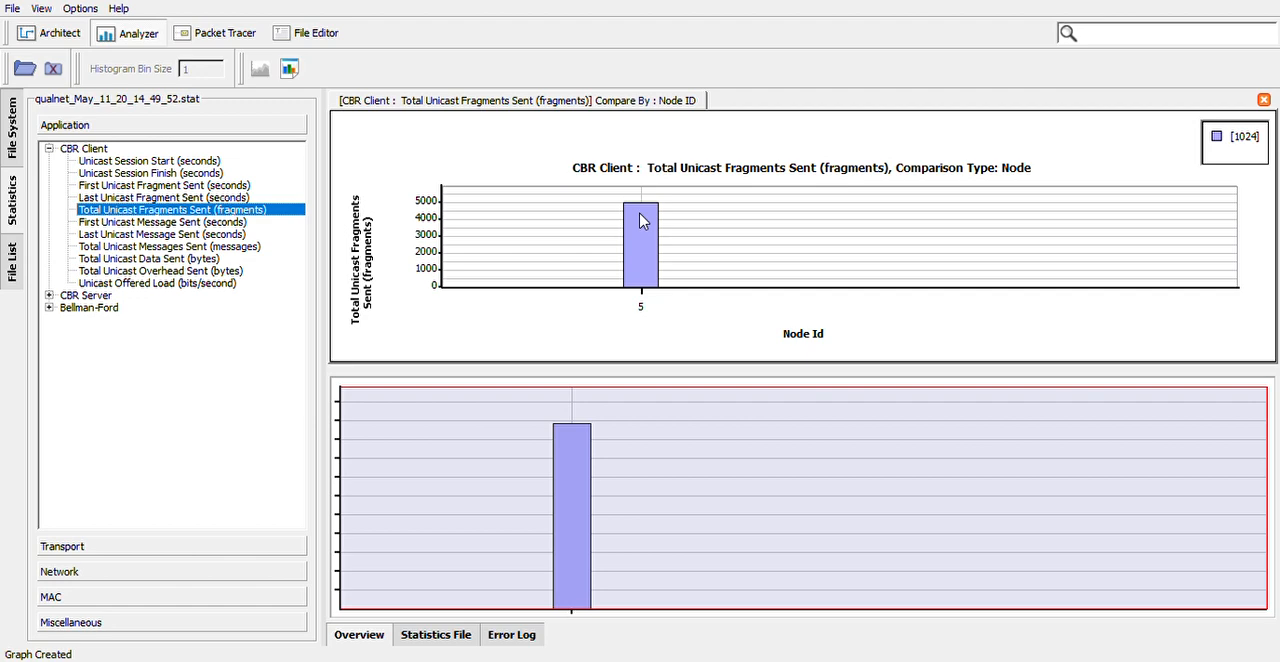
pyautogui.click(49, 296)
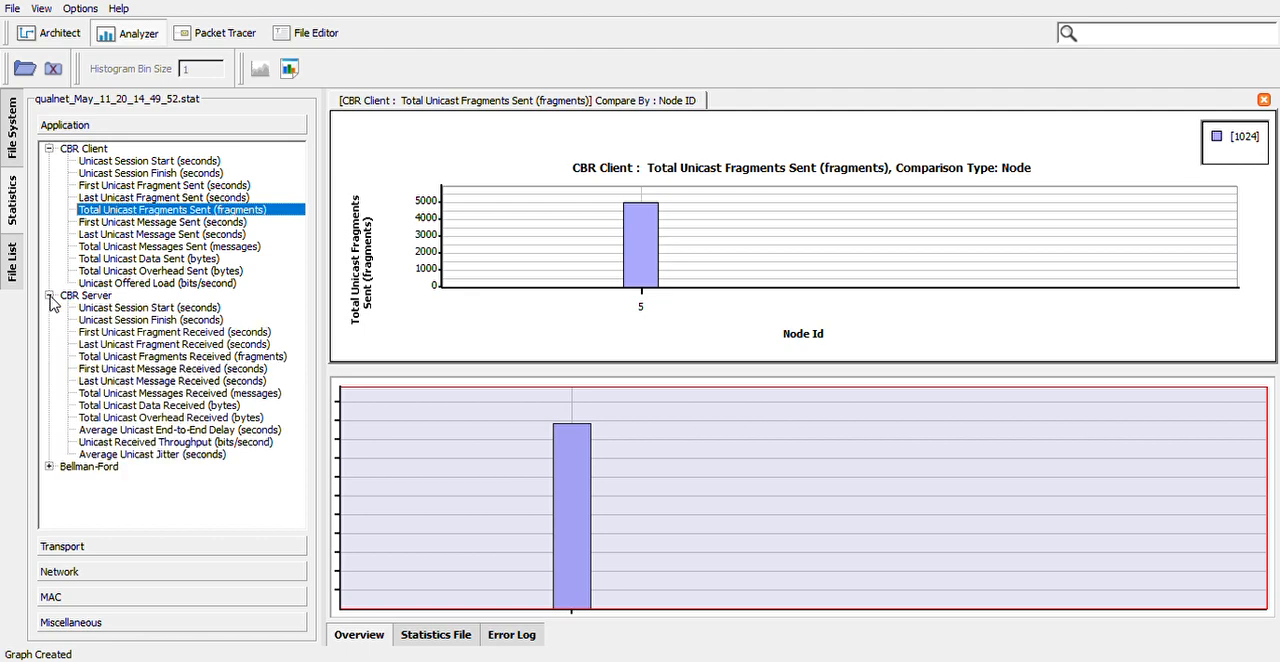
pyautogui.click(155, 360)
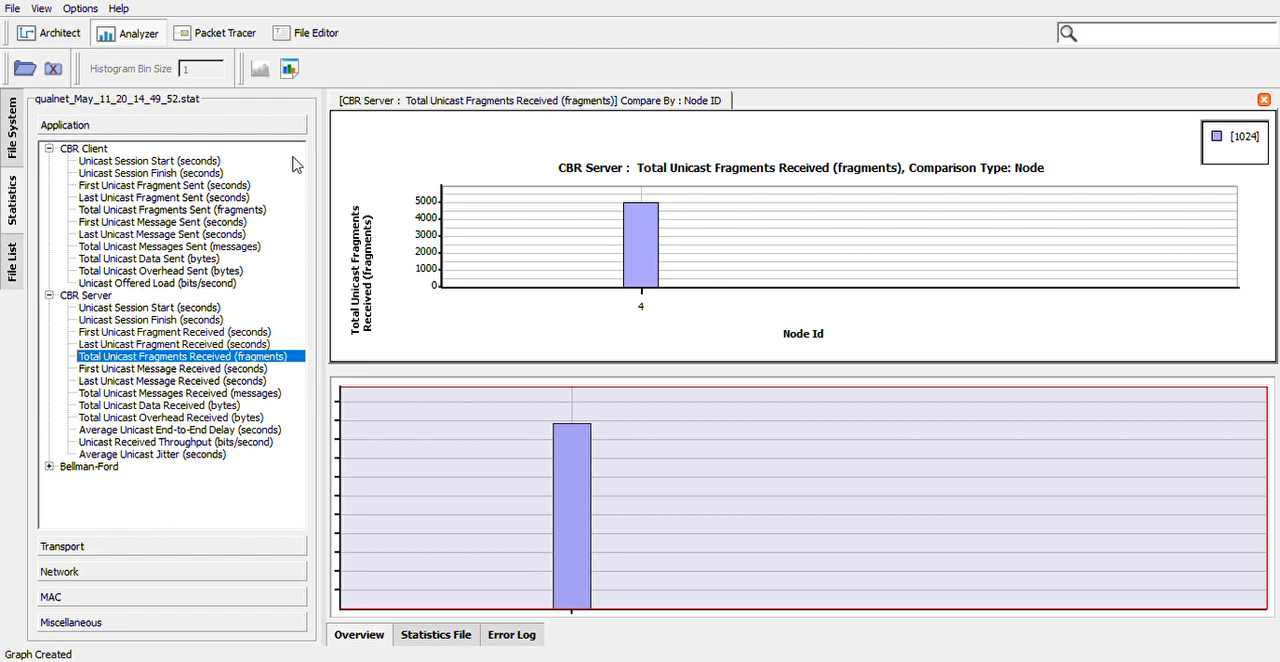
# Return the scenario to design mode and delete the CBR application between devices 5 and 4.
pyautogui.click(58, 33)
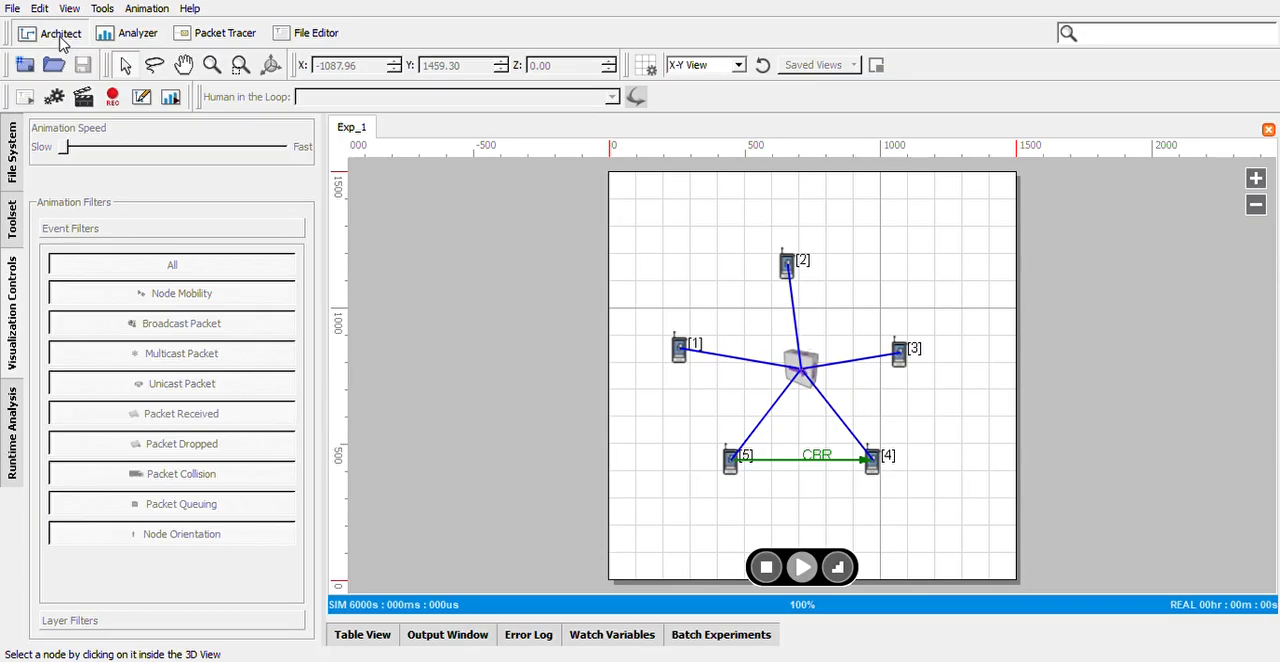
pyautogui.click(141, 100)
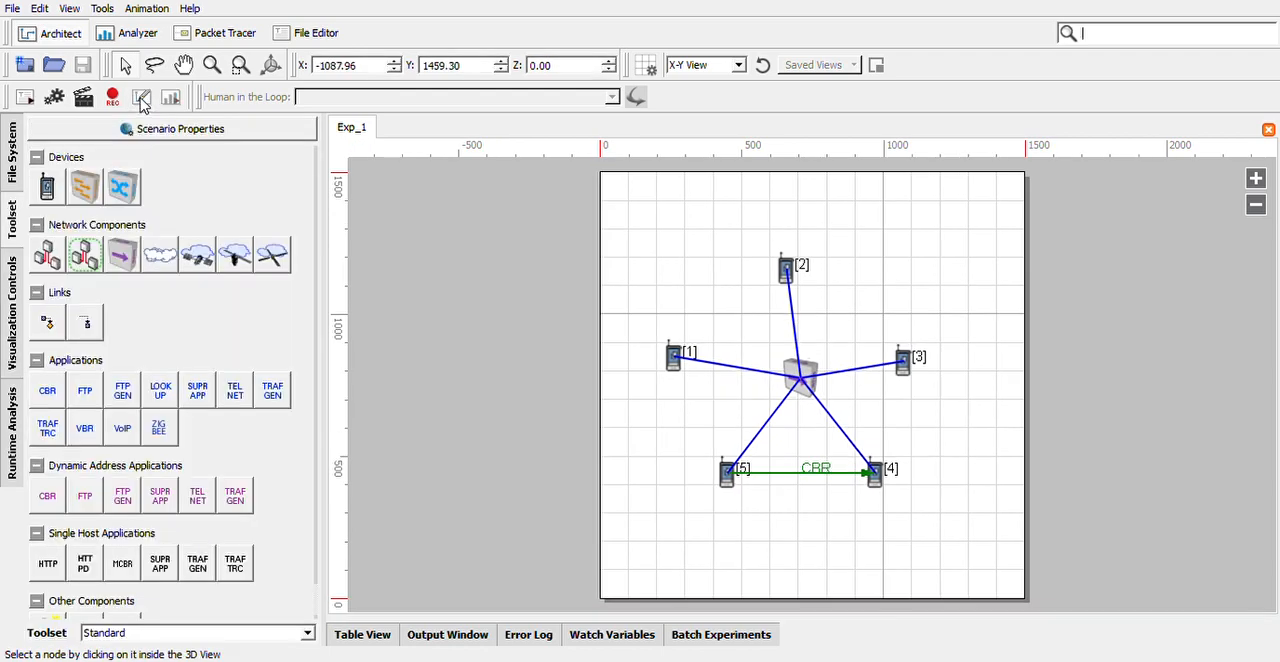
pyautogui.click(811, 475)
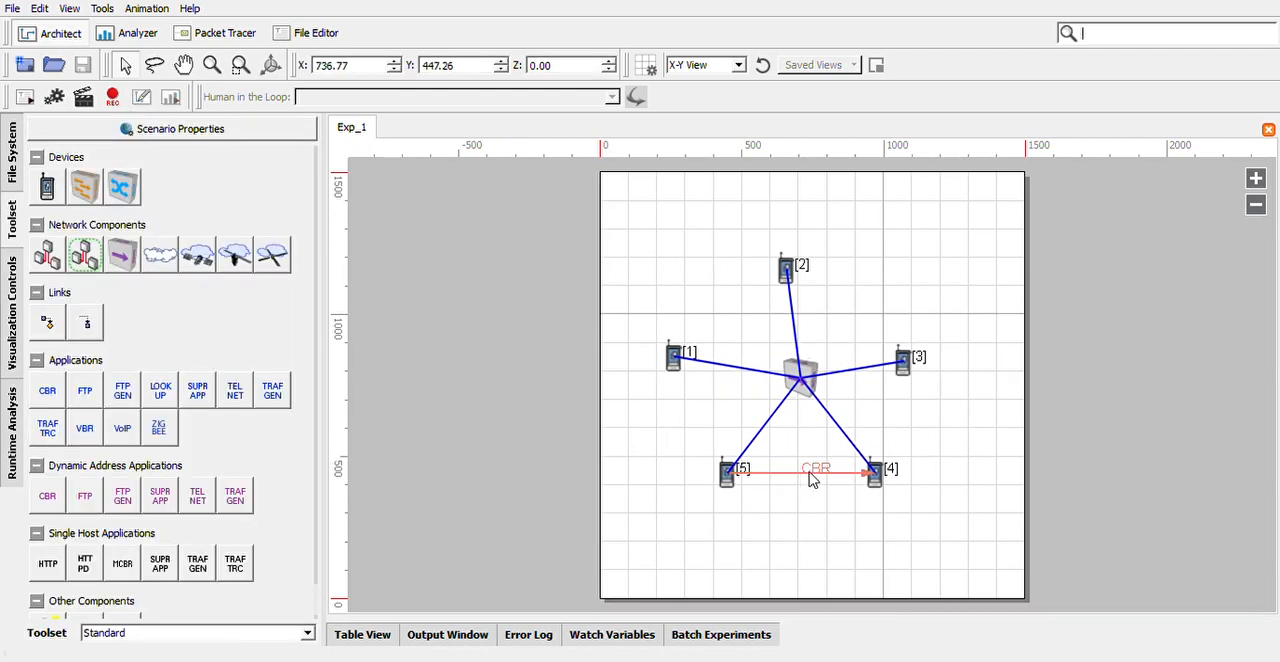
pyautogui.press('Delete')
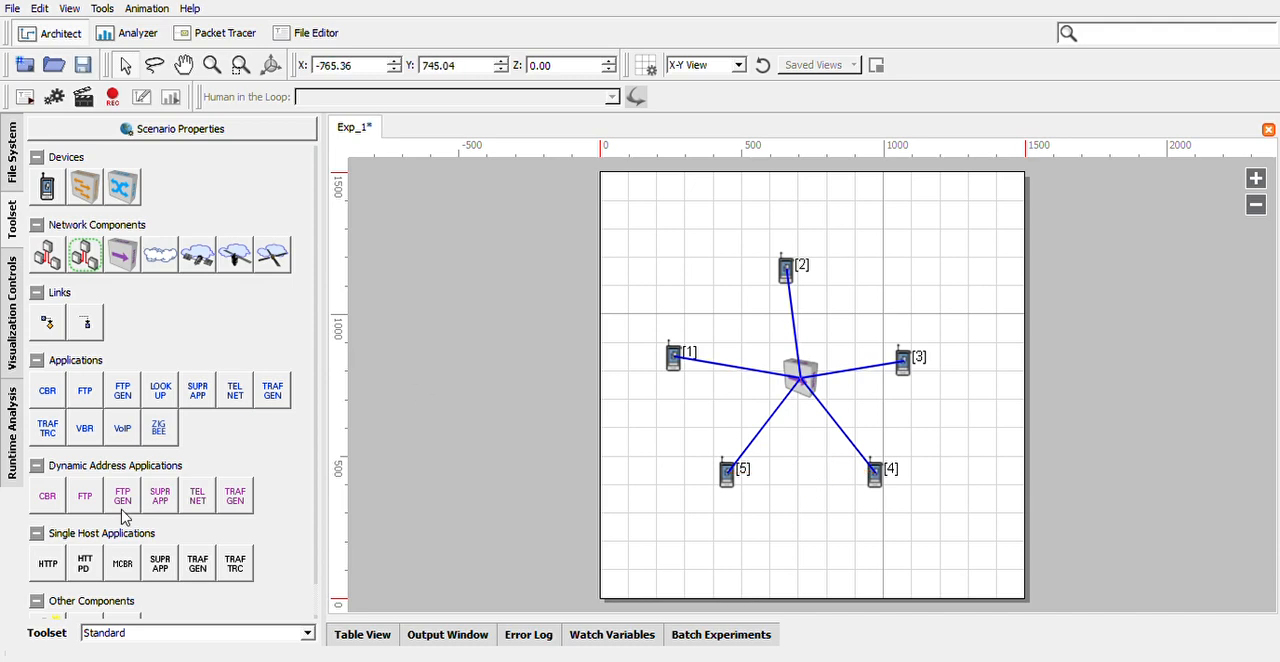
pyautogui.click(48, 496)
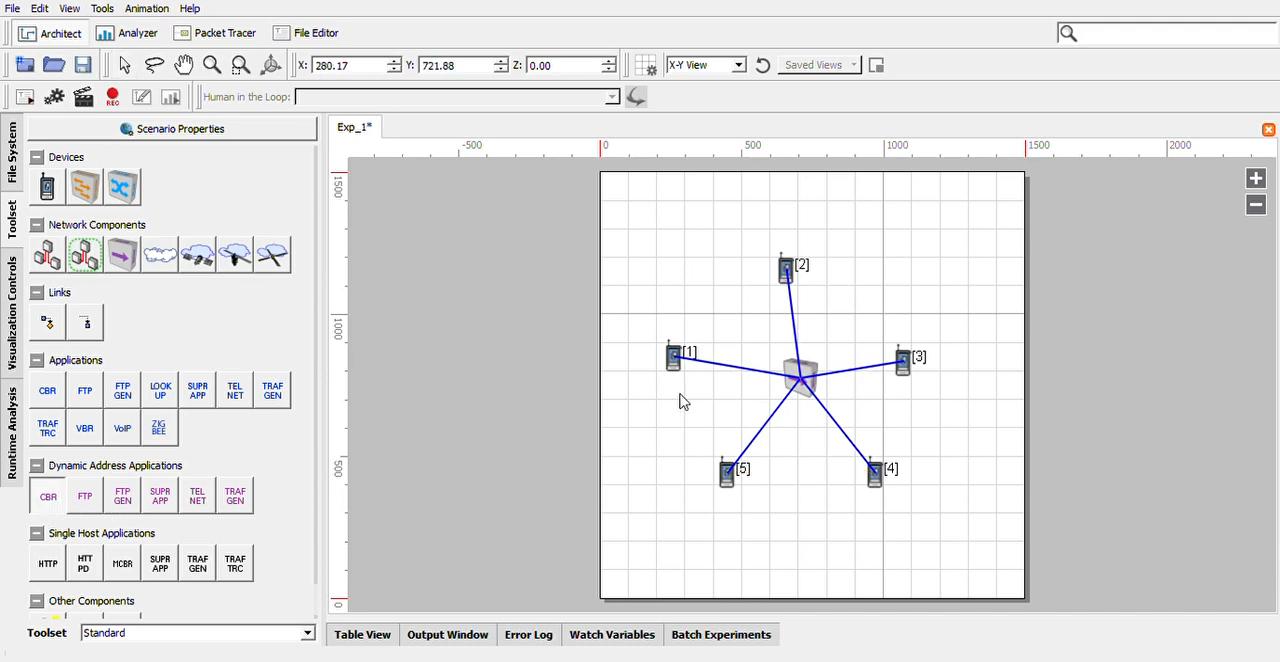
pyautogui.click(729, 473)
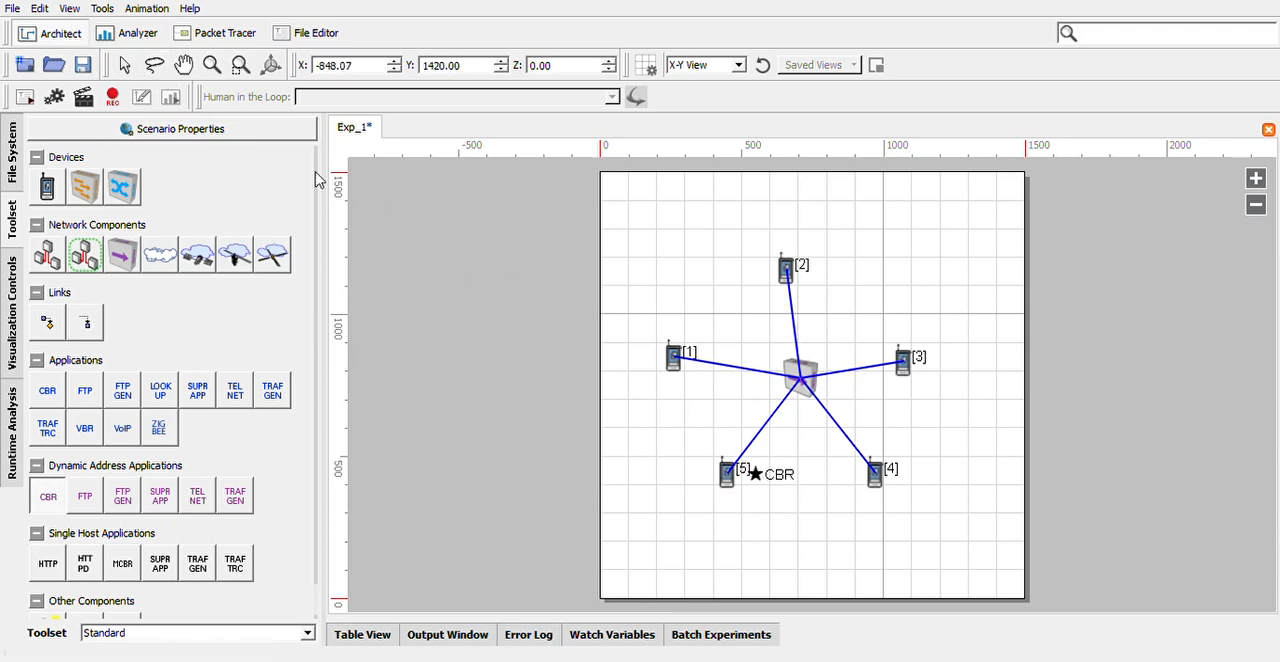
pyautogui.click(125, 65)
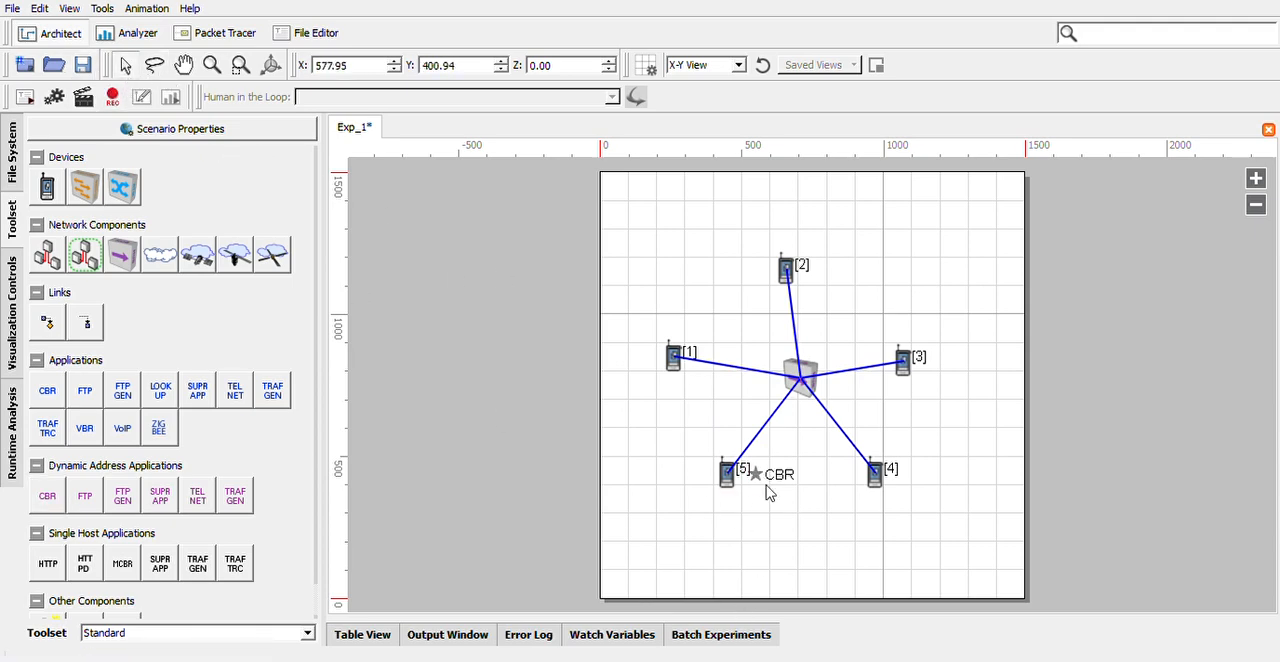
pyautogui.press('Delete')
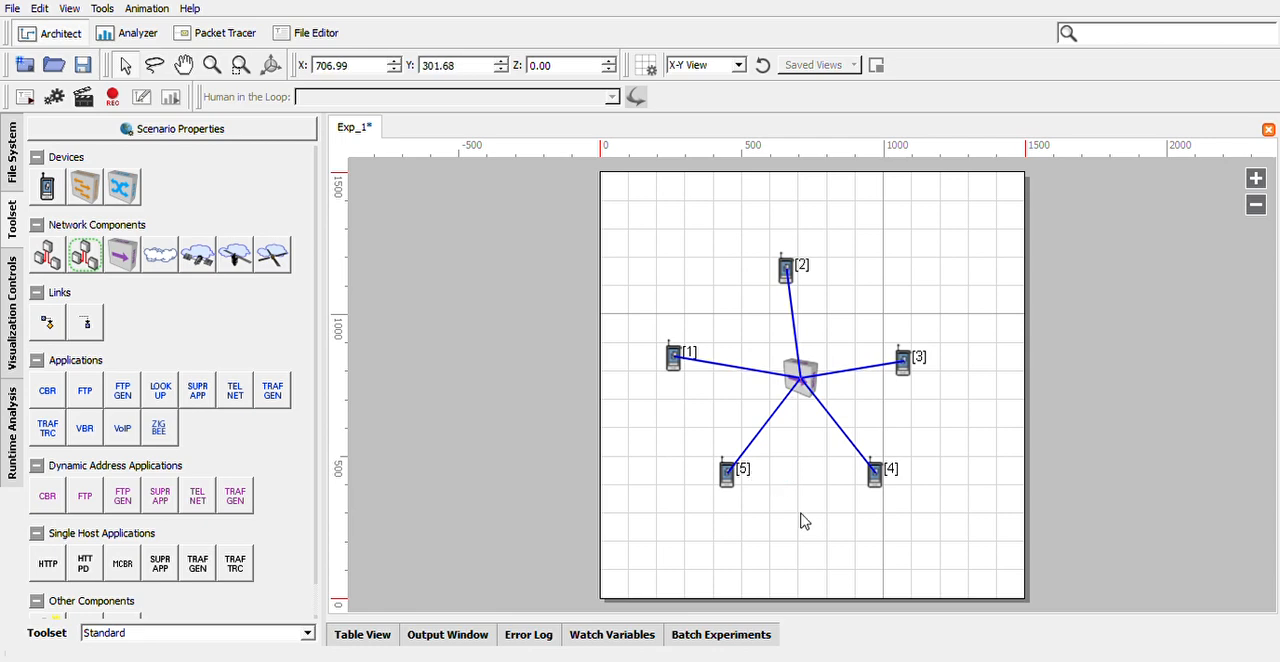
# Add a CBR application with device 5 as the source and device 1 as the destination, and run the simulation.
pyautogui.click(49, 393)
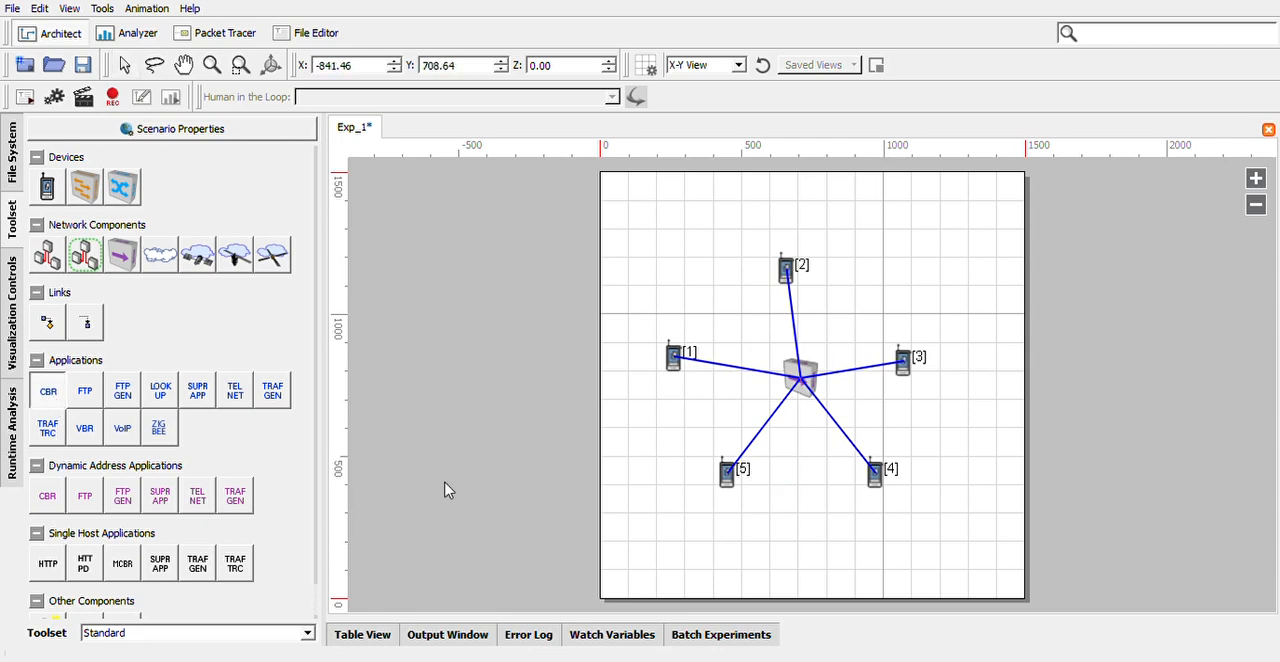
pyautogui.moveTo(734, 489); pyautogui.dragTo(677, 373)
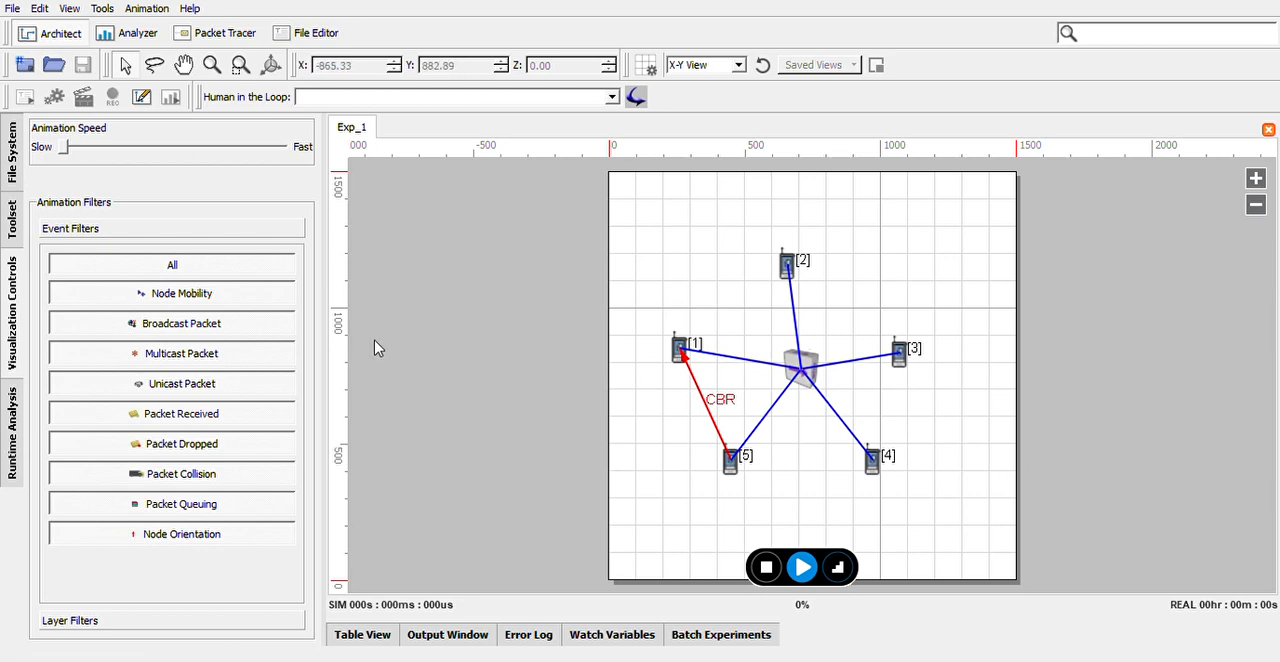
pyautogui.click(801, 568)
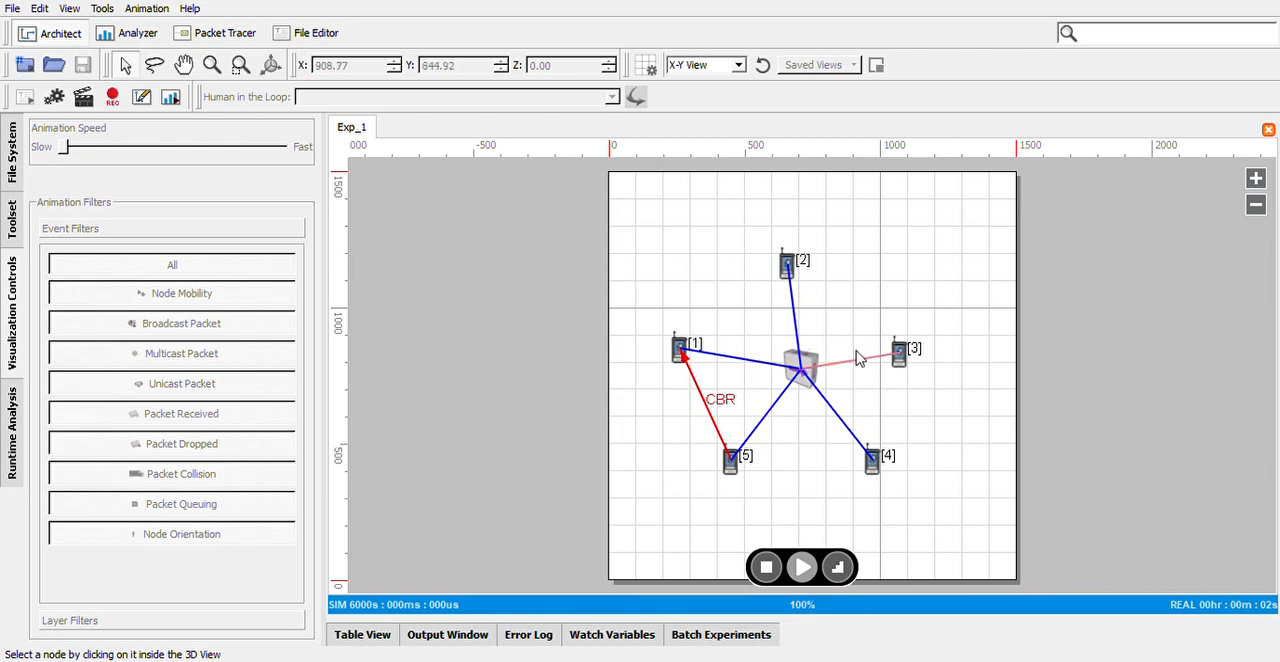
# Analyze the new run's statistics and graph the CBR Client's total unicast fragments sent.
pyautogui.click(170, 97)
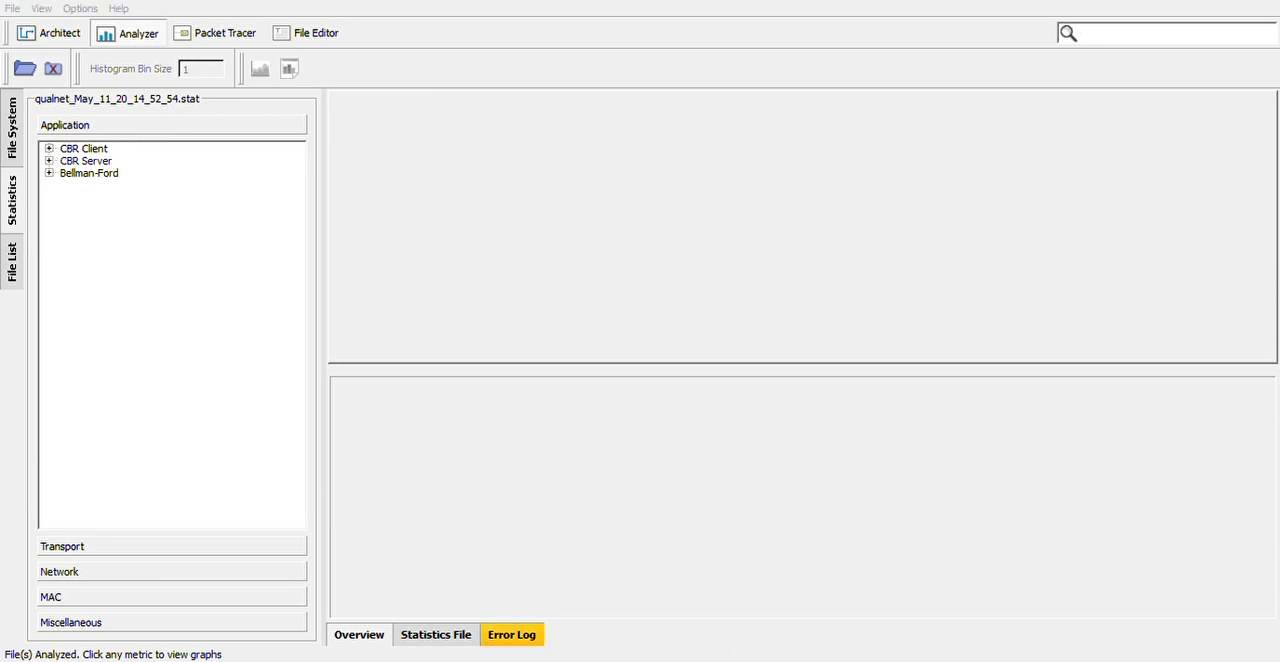
pyautogui.click(49, 149)
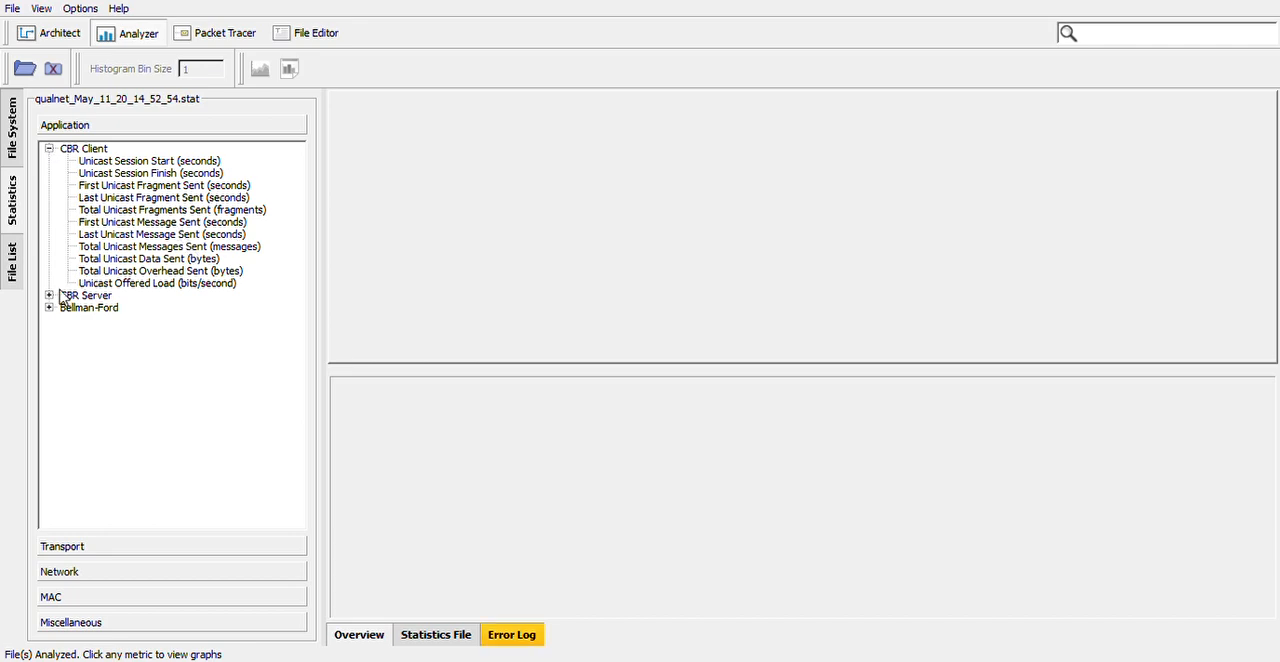
pyautogui.click(140, 234)
pyautogui.click(128, 173)
pyautogui.click(128, 210)
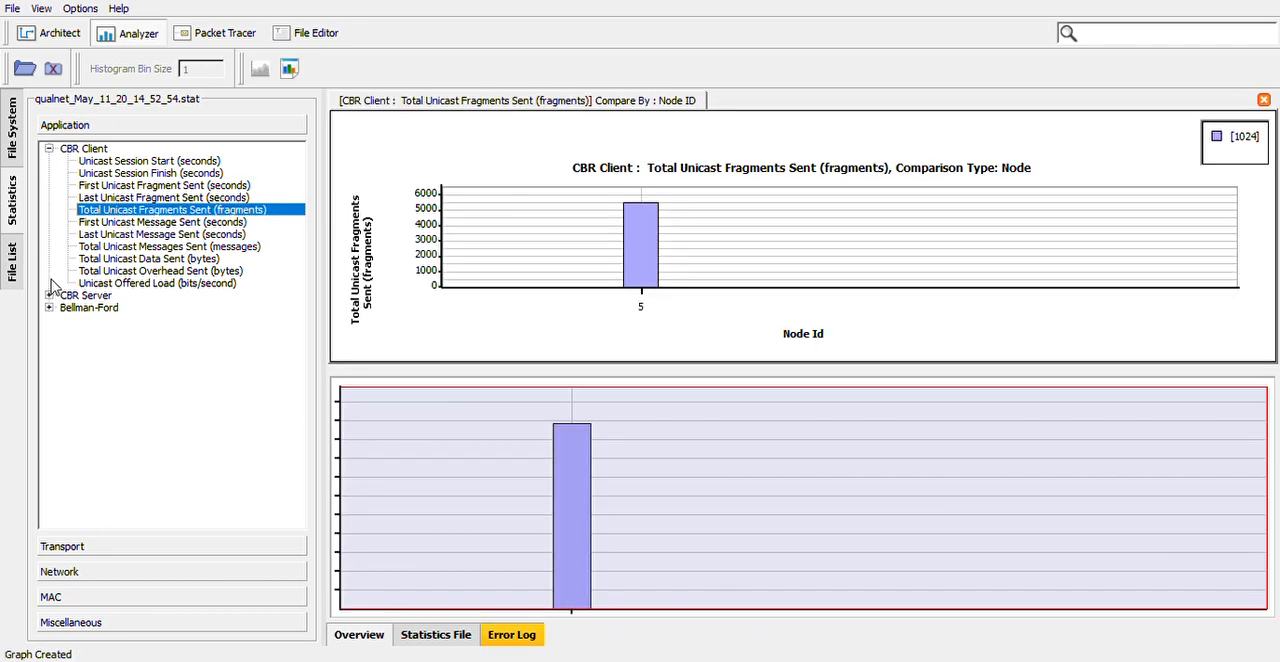
# Graph the CBR Server's total unicast messages received for the run between devices 5 and 1.
pyautogui.click(49, 295)
pyautogui.click(139, 344)
pyautogui.click(131, 393)
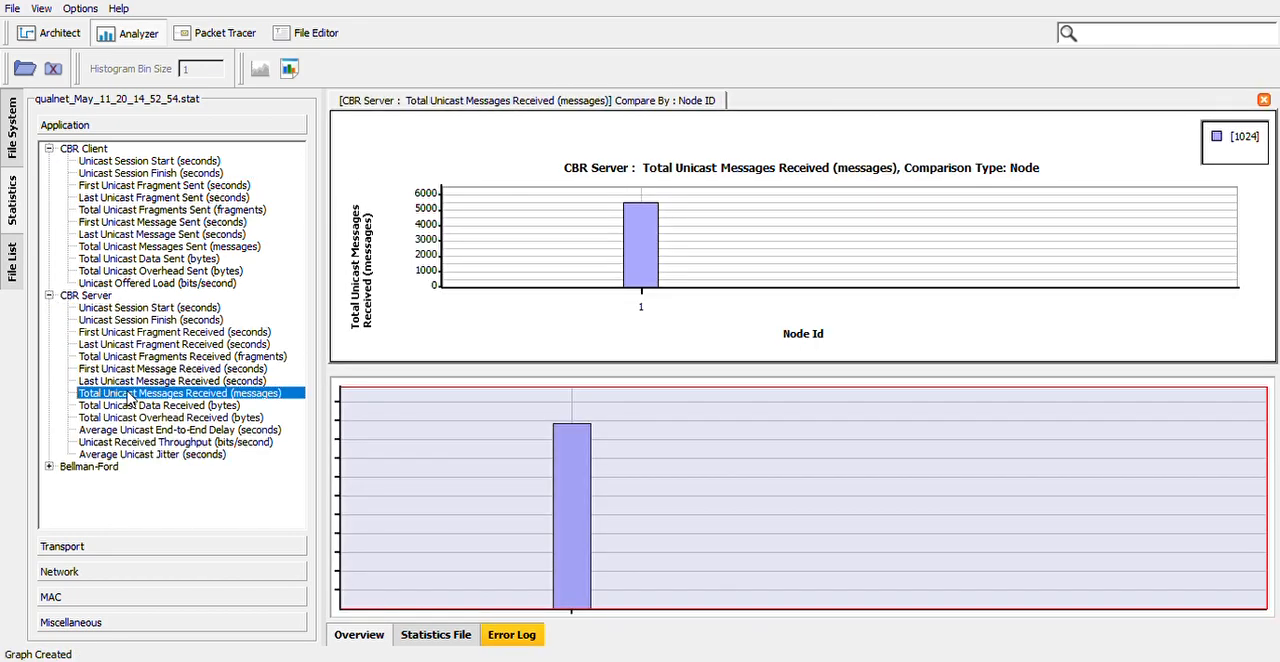
# Check the statistics file's error log and return the scenario to design mode.
pyautogui.click(512, 636)
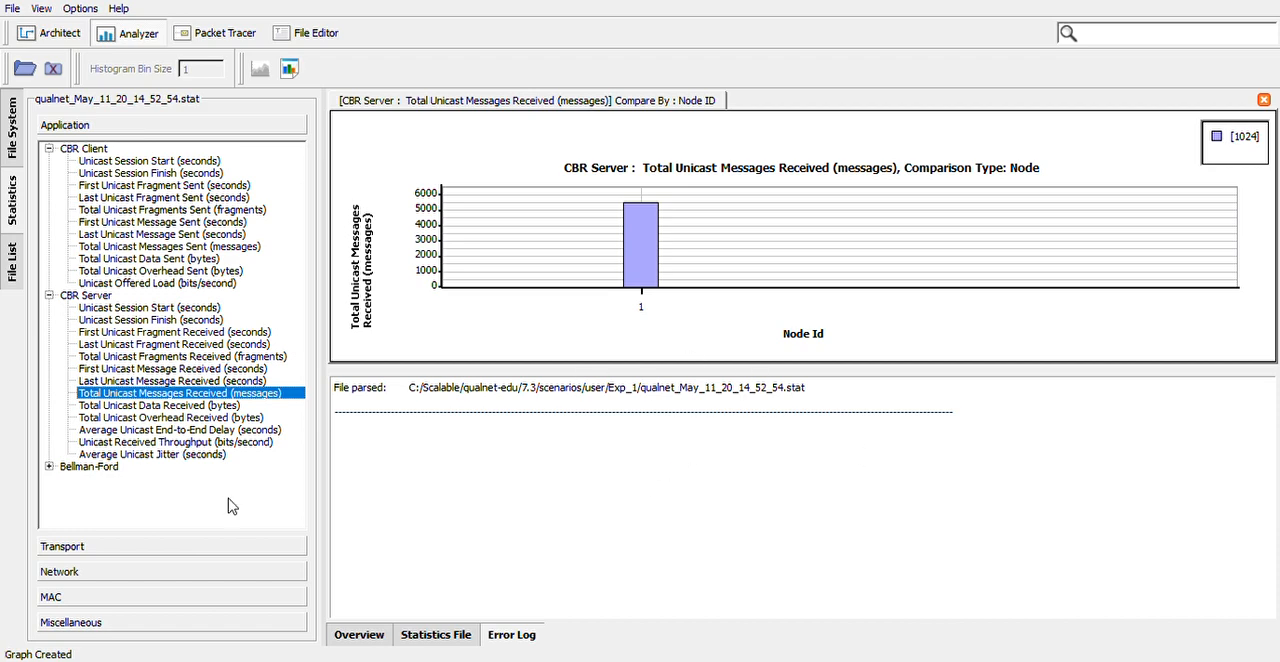
pyautogui.click(78, 125)
pyautogui.click(62, 34)
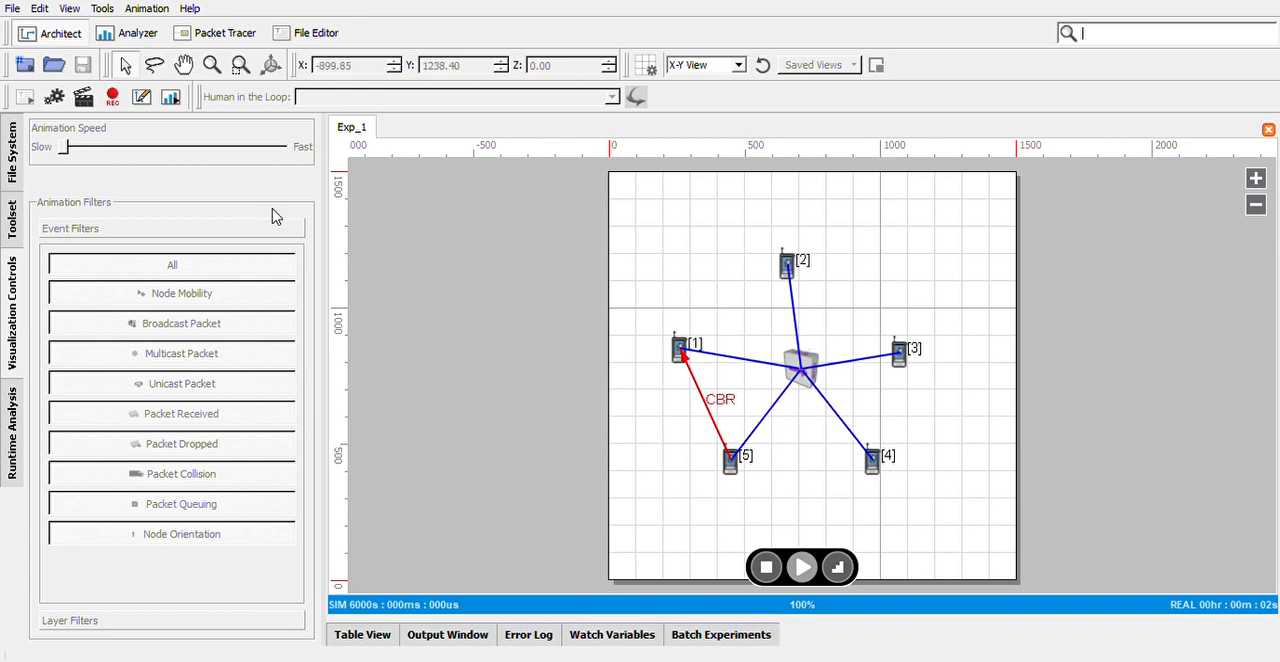
pyautogui.click(141, 97)
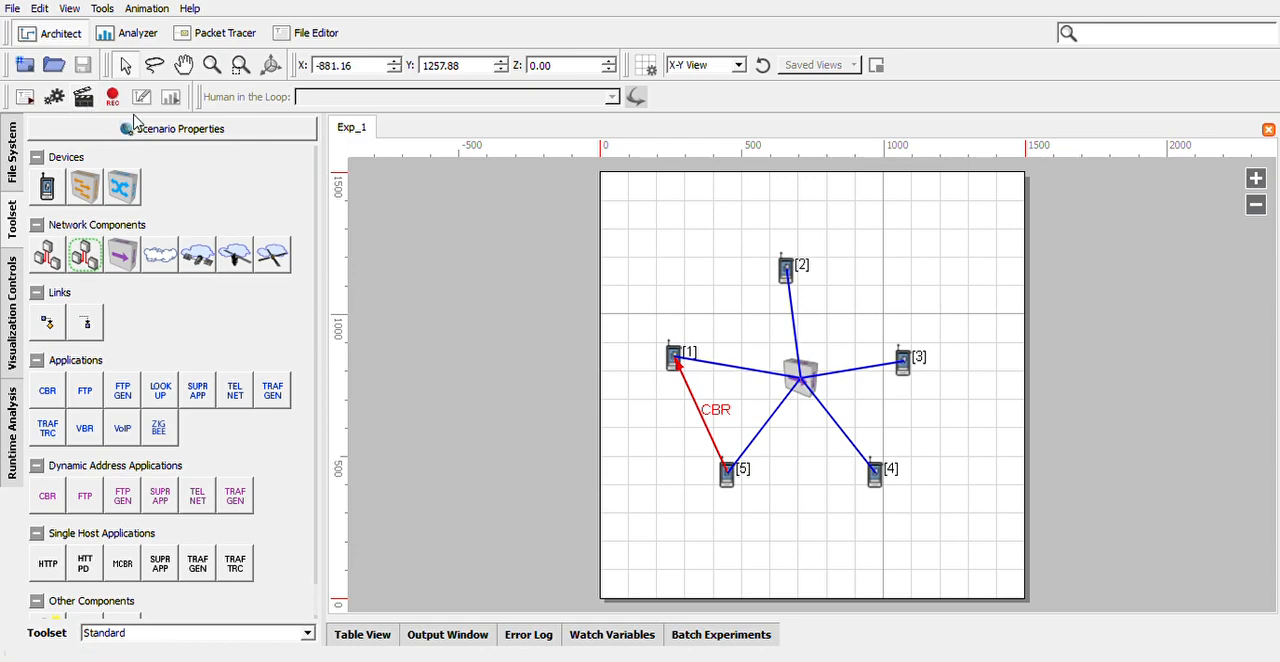
# Review the graphs of the CBR Client's last unicast message sent and the CBR Server's total unicast messages received, and return to the scenario.
pyautogui.click(137, 35)
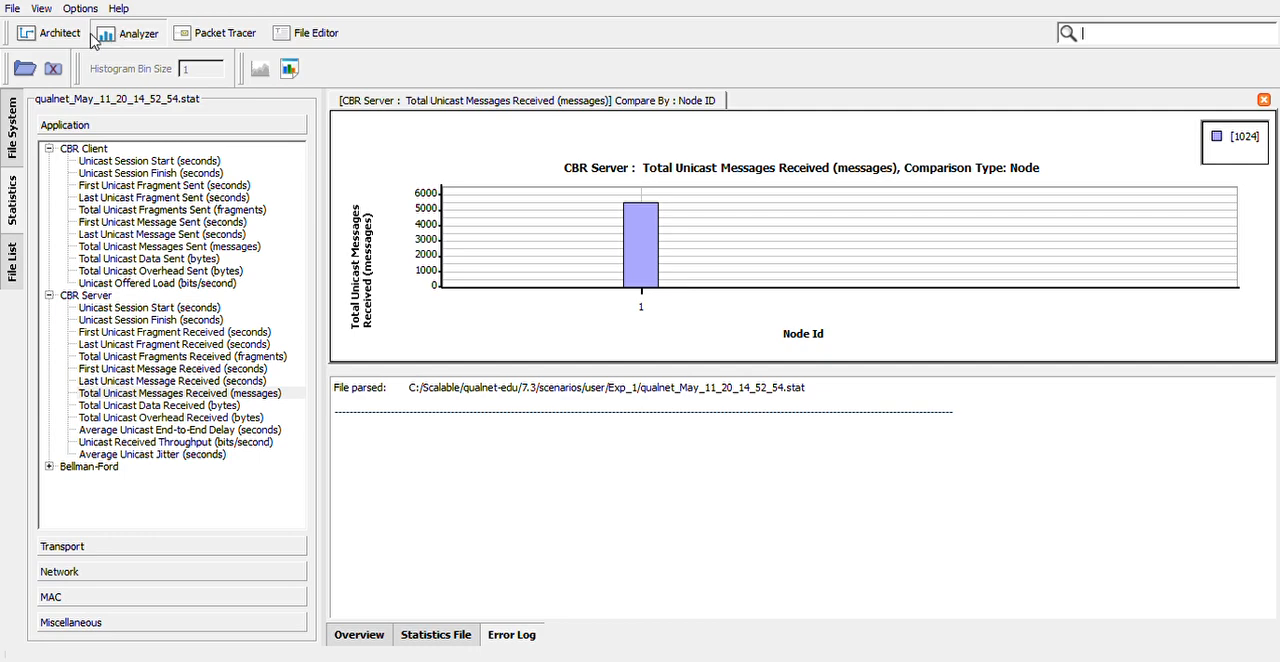
pyautogui.click(168, 234)
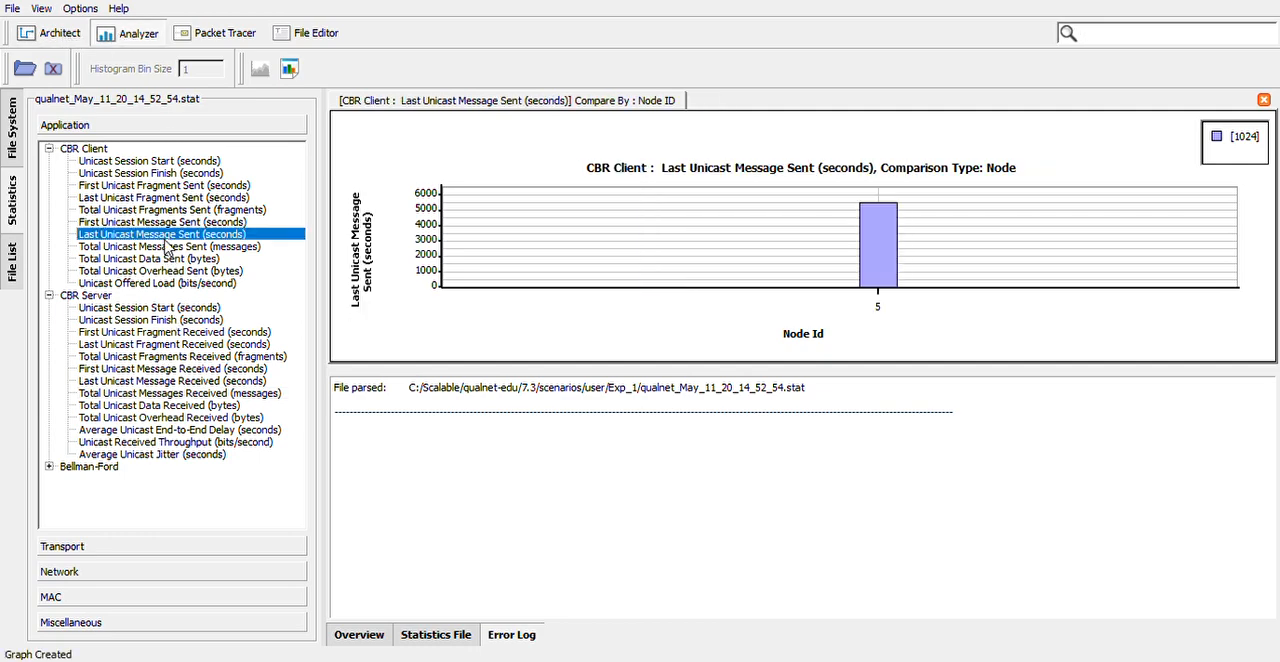
pyautogui.click(126, 396)
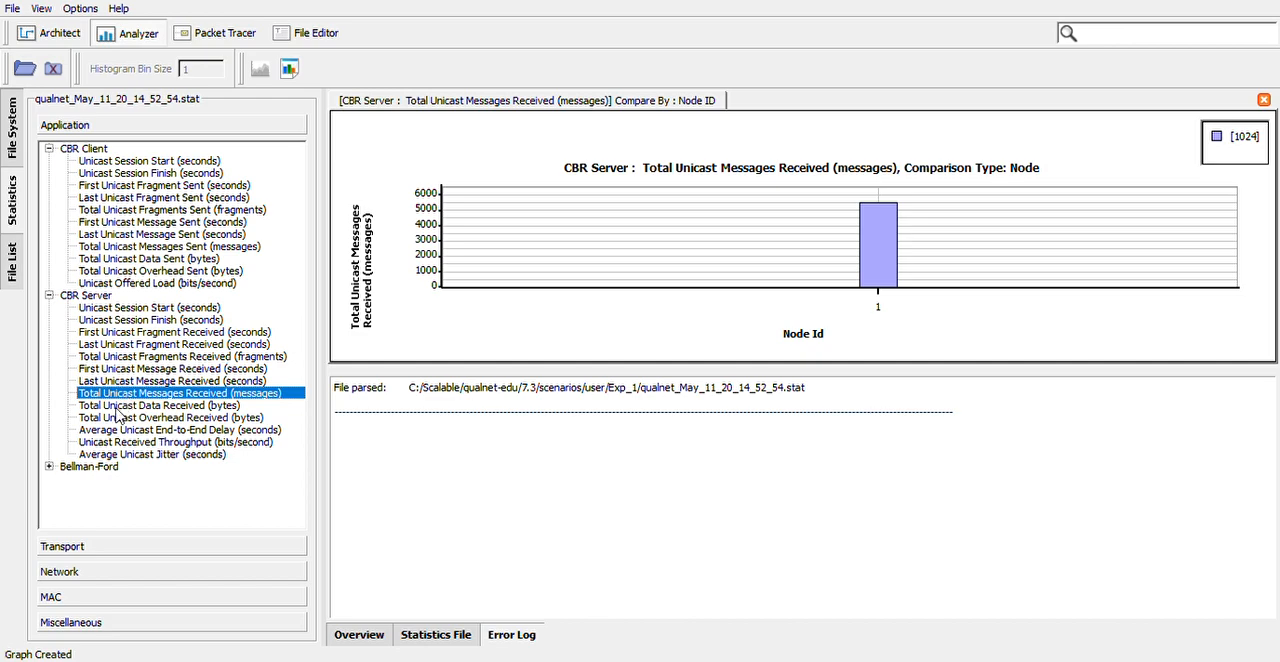
pyautogui.click(52, 34)
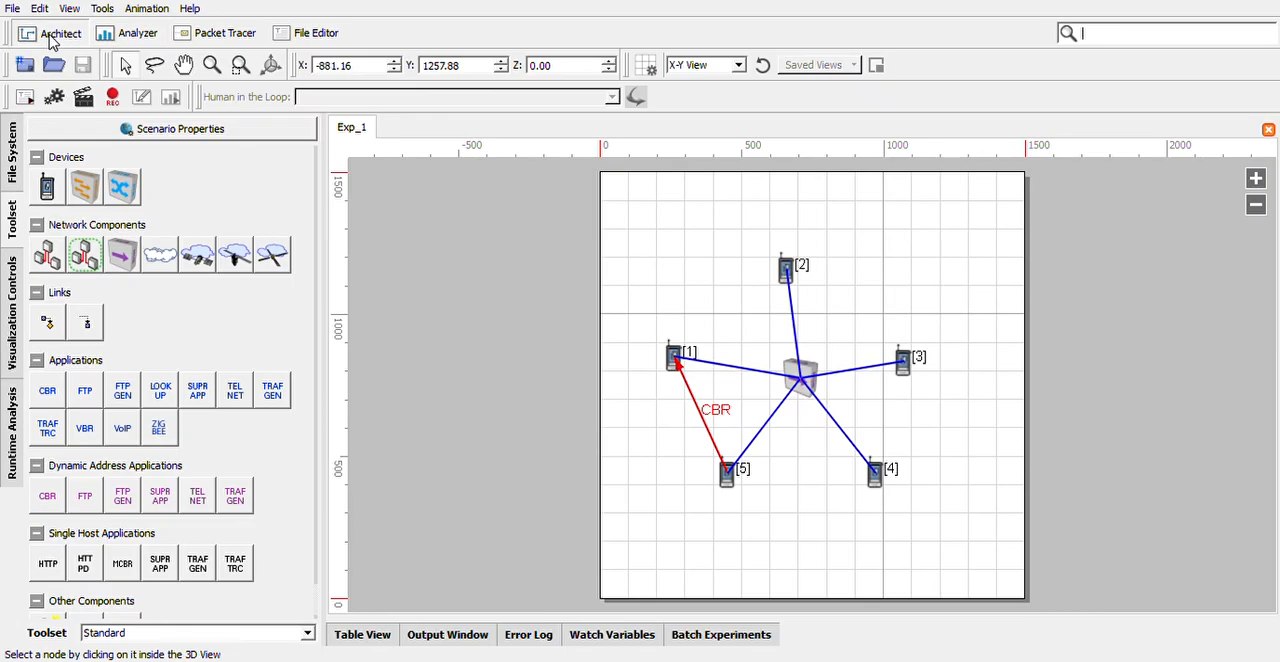